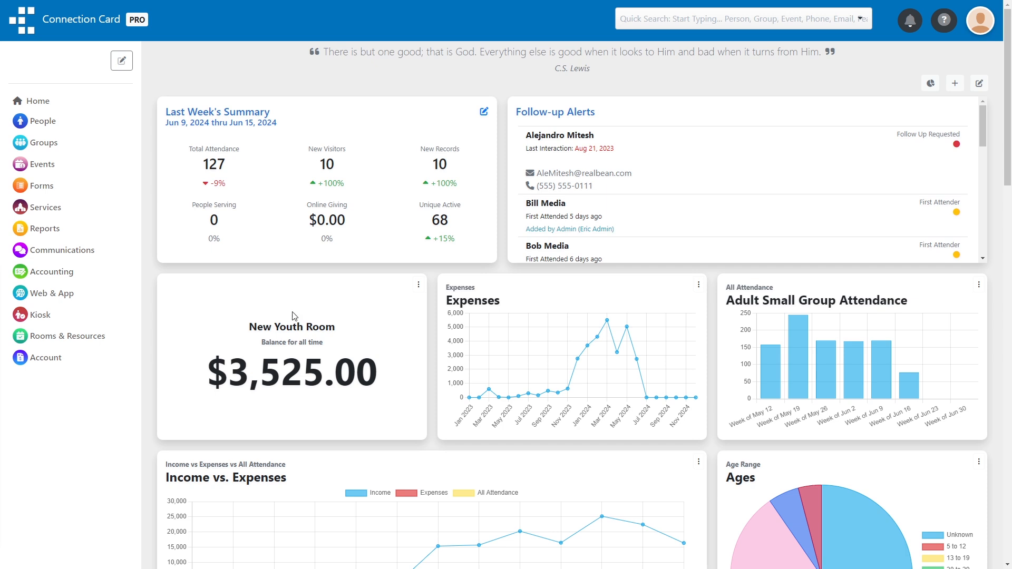
Add a department named 'Kids Ministry' under Groups > Departments, save it and open its roster.
{"action": "left_click", "coordinate": [43, 143]}
{"action": "left_click", "coordinate": [46, 268]}
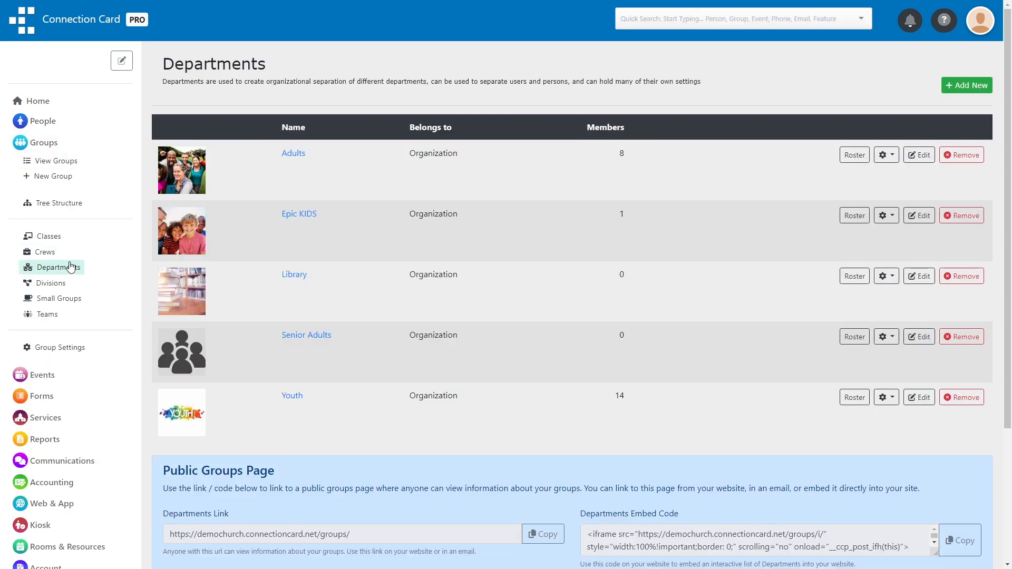
{"action": "left_click", "coordinate": [971, 87]}
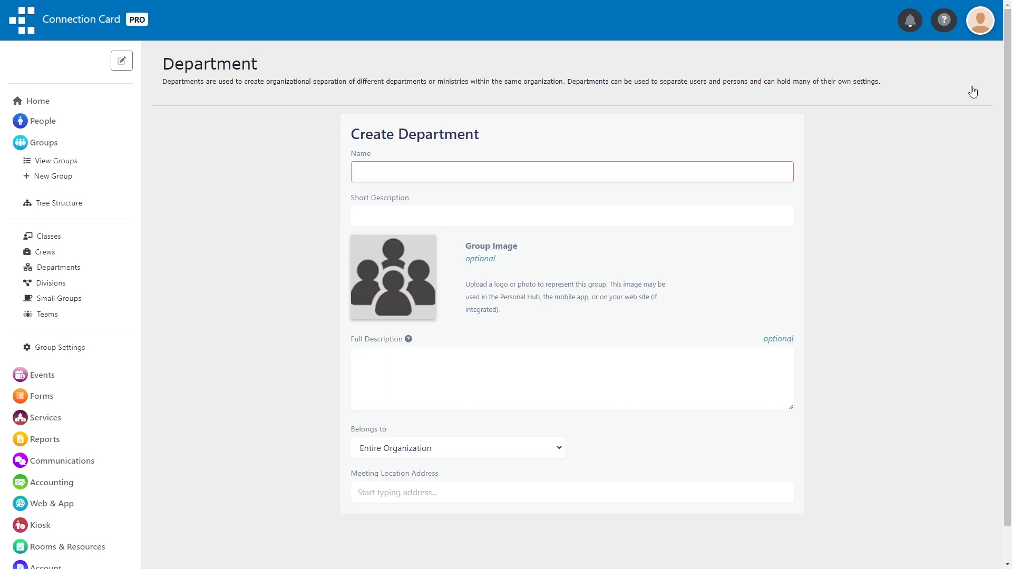
{"action": "type", "text": "Kids Ministry"}
{"action": "scroll", "coordinate": [621, 192], "scroll_direction": "down", "scroll_amount": 15}
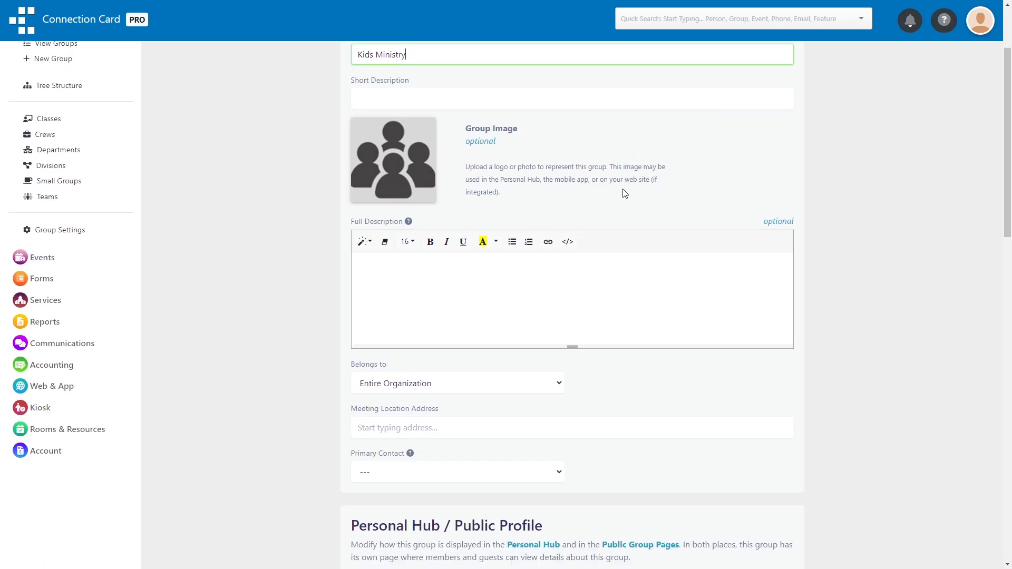
{"action": "left_click", "coordinate": [634, 446]}
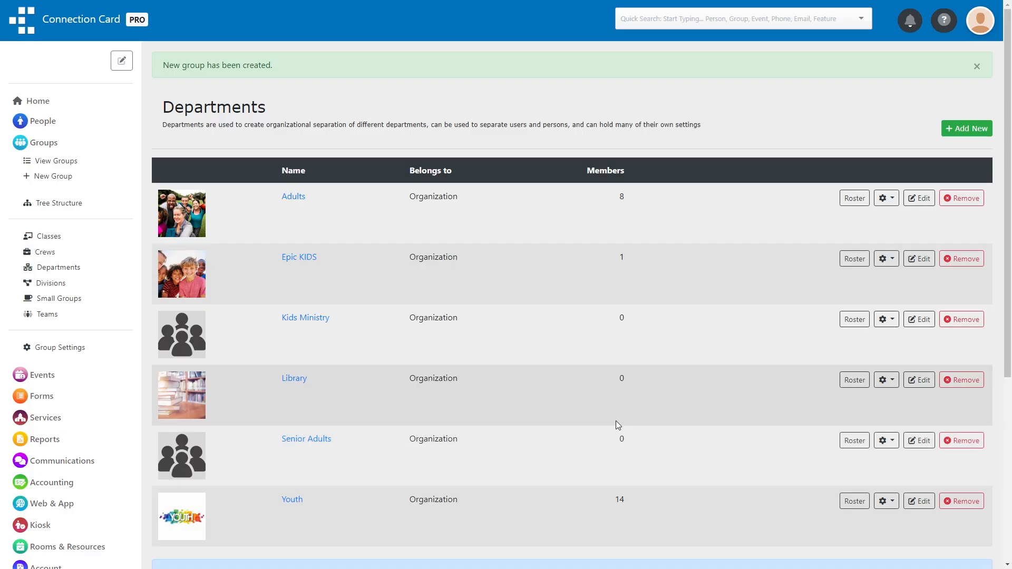
{"action": "left_click", "coordinate": [306, 318]}
Add two people to the Kids Ministry roster as leaders, the second found by searching 'max'.
{"action": "left_click", "coordinate": [826, 135]}
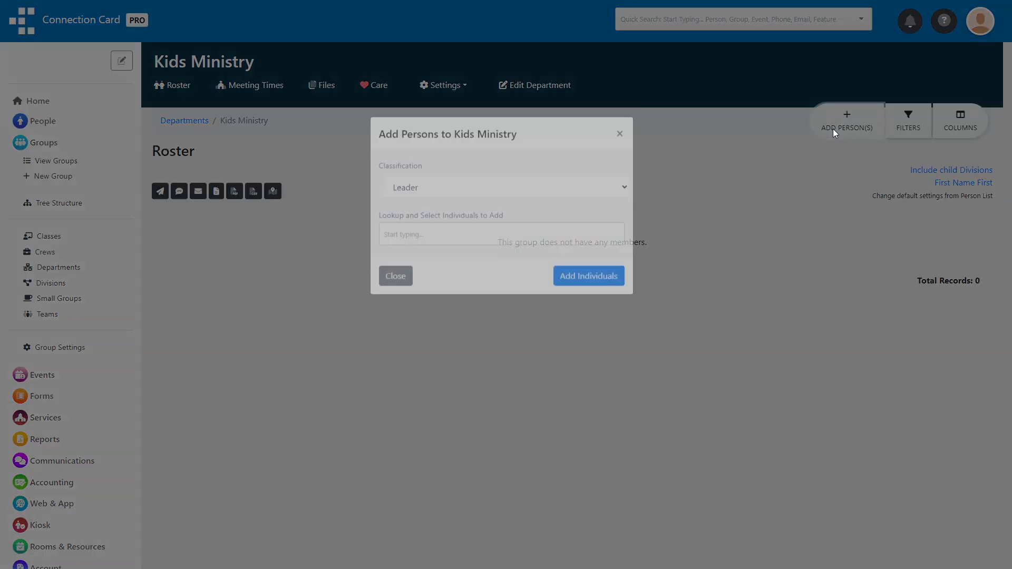
{"action": "left_click", "coordinate": [483, 314]}
{"action": "left_click", "coordinate": [423, 385]}
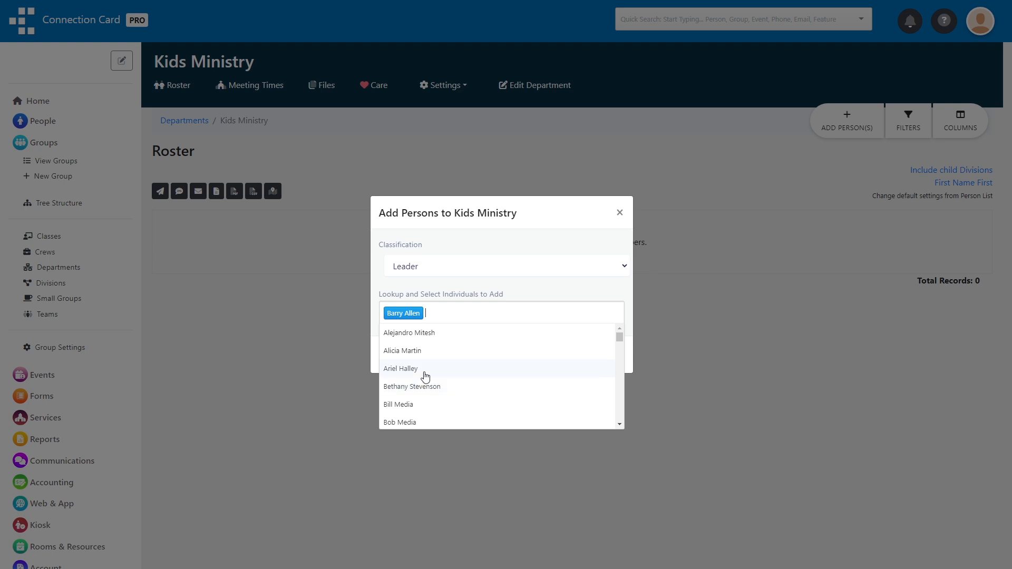
{"action": "left_click", "coordinate": [619, 290]}
{"action": "left_click", "coordinate": [557, 318]}
{"action": "type", "text": "max"}
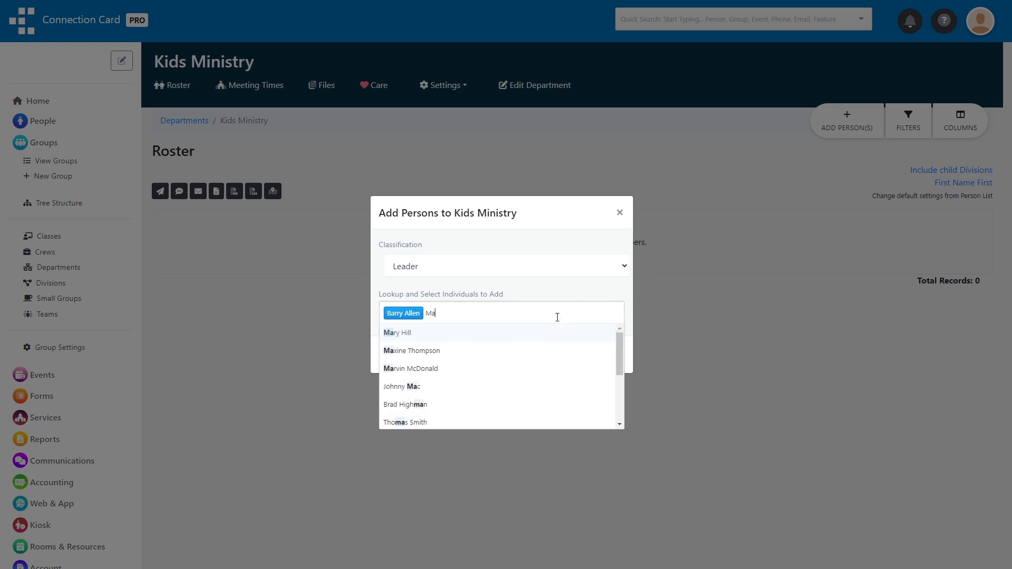
{"action": "left_click", "coordinate": [481, 340]}
{"action": "left_click", "coordinate": [583, 355]}
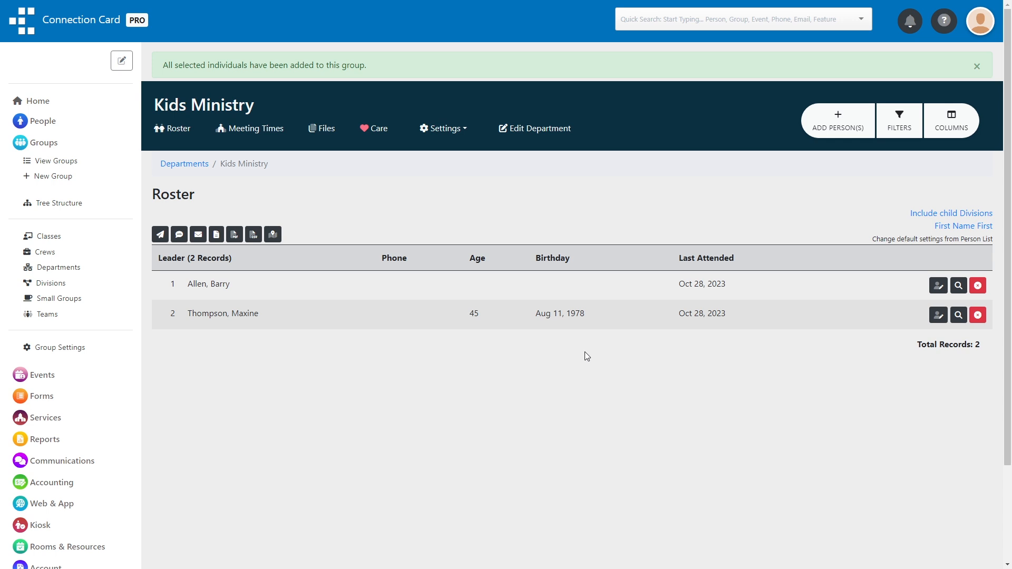
{"action": "left_click", "coordinate": [255, 129]}
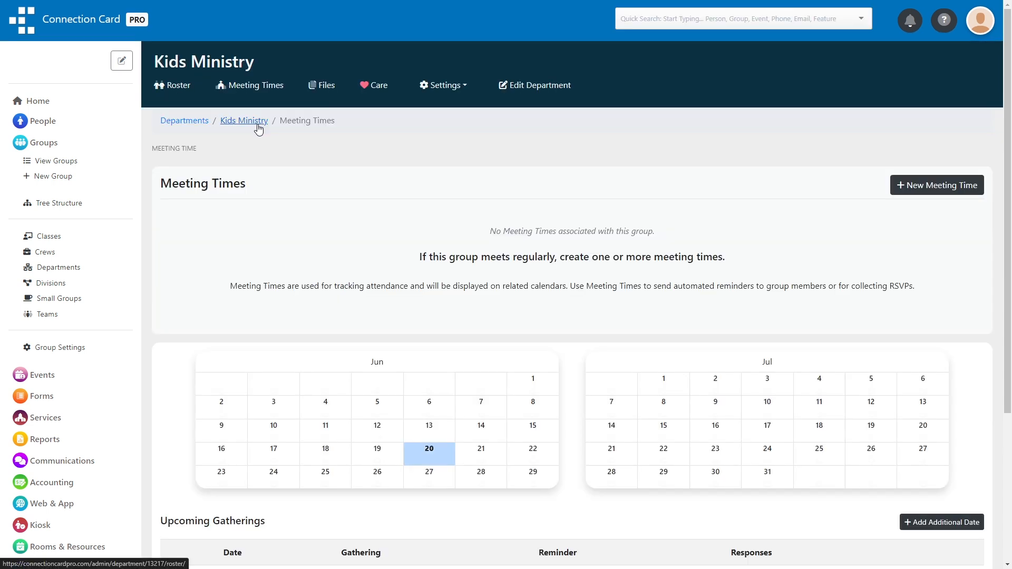
Create a meeting time named 'Sunday School' that repeats weekly on Sunday.
{"action": "left_click", "coordinate": [937, 185]}
{"action": "left_click", "coordinate": [463, 218]}
{"action": "type", "text": "Su"}
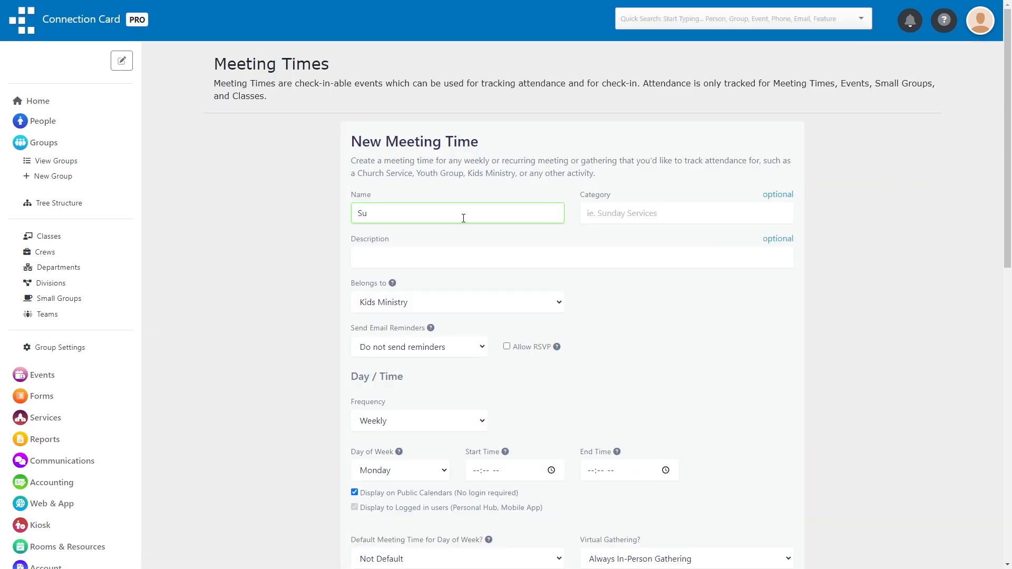
{"action": "type", "text": "nday School"}
{"action": "scroll", "coordinate": [421, 214], "scroll_direction": "down", "scroll_amount": 5}
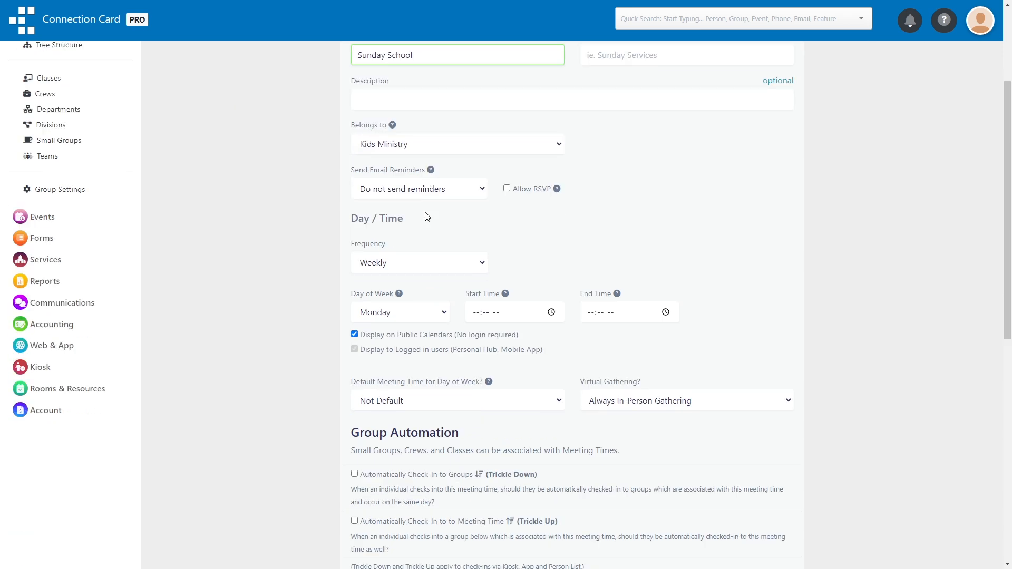
{"action": "left_click", "coordinate": [407, 160]}
{"action": "left_click", "coordinate": [373, 174]}
{"action": "left_click", "coordinate": [400, 206]}
{"action": "left_click", "coordinate": [369, 293]}
Set the meeting to run from 09:00 AM to 10:00 AM and save it.
{"action": "left_click", "coordinate": [477, 206]}
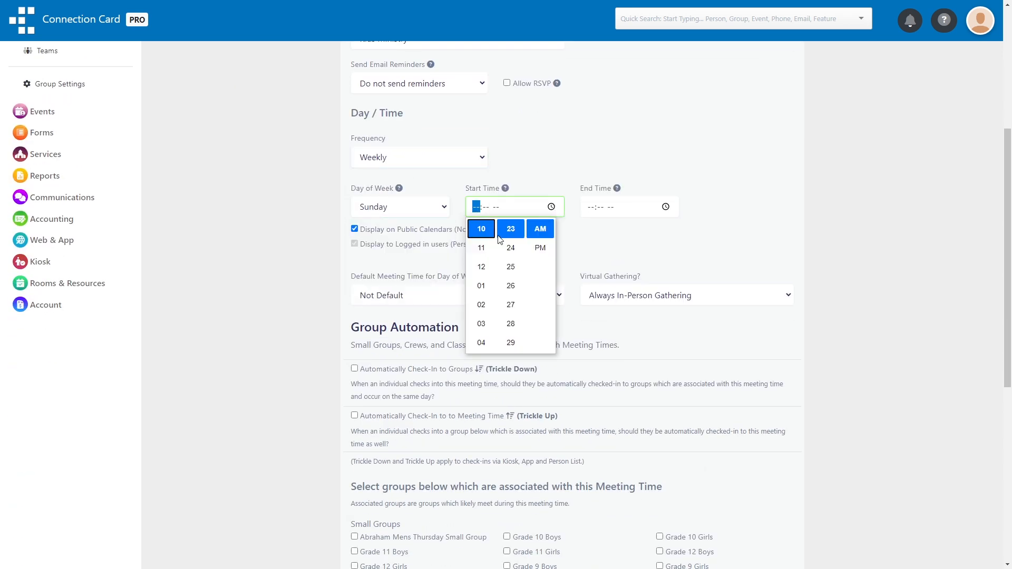
{"action": "left_click", "coordinate": [481, 312]}
{"action": "scroll", "coordinate": [520, 248], "scroll_direction": "up", "scroll_amount": 8}
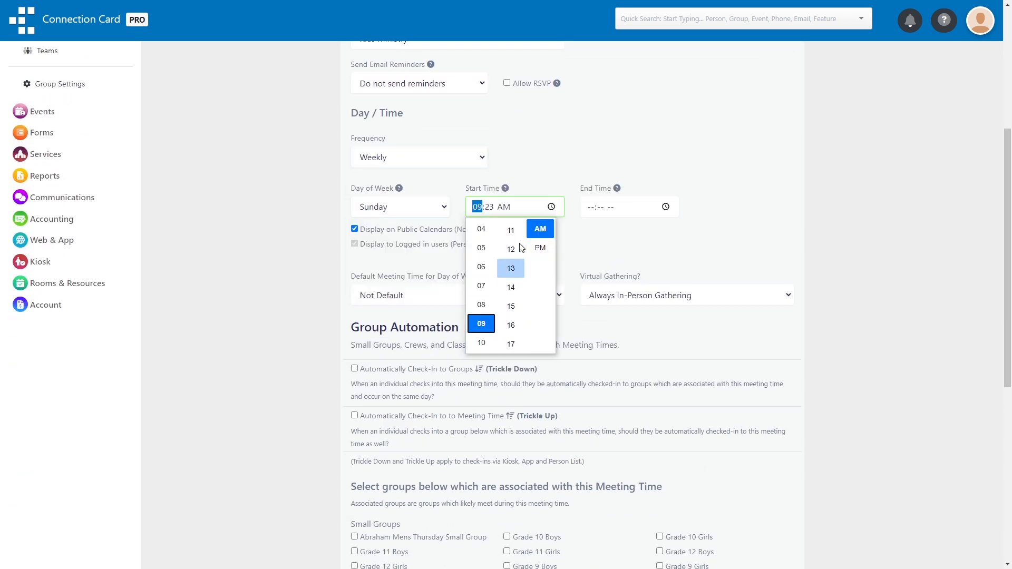
{"action": "scroll", "coordinate": [519, 271], "scroll_direction": "up", "scroll_amount": 2}
{"action": "left_click", "coordinate": [511, 320]}
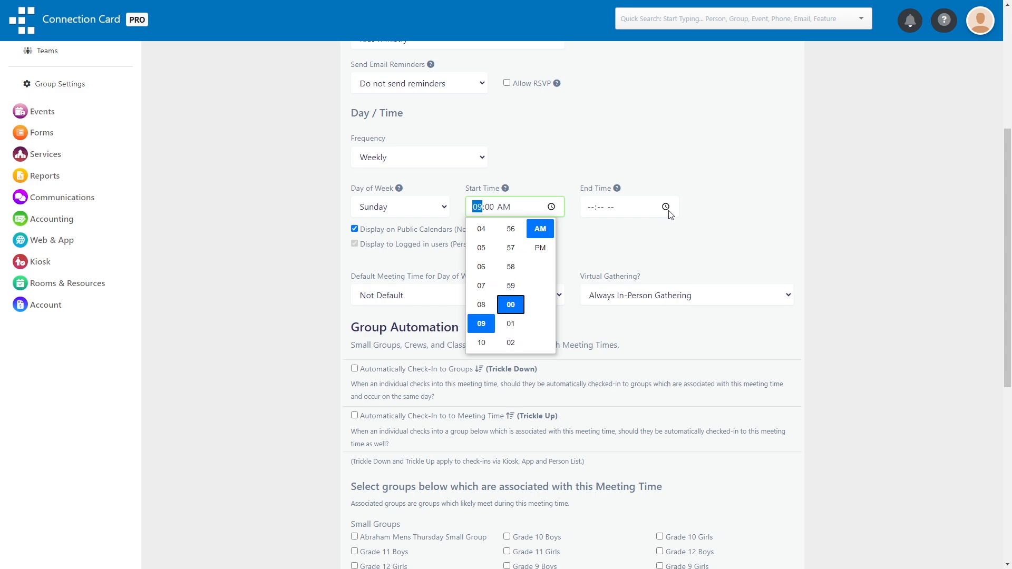
{"action": "left_click", "coordinate": [666, 209]}
{"action": "scroll", "coordinate": [626, 279], "scroll_direction": "down", "scroll_amount": 10}
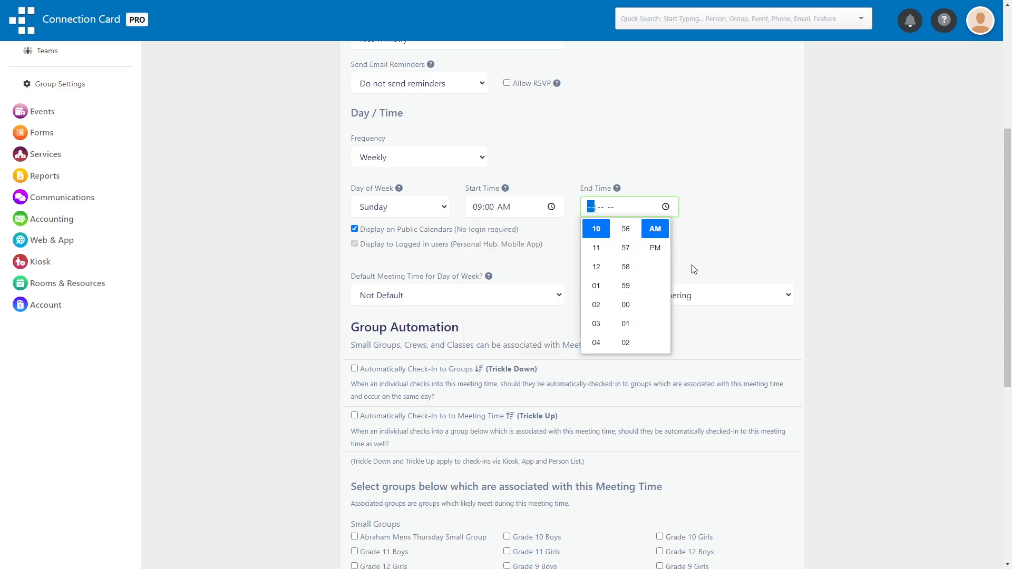
{"action": "left_click", "coordinate": [625, 304]}
{"action": "scroll", "coordinate": [728, 252], "scroll_direction": "down", "scroll_amount": 7}
{"action": "left_click", "coordinate": [740, 442]}
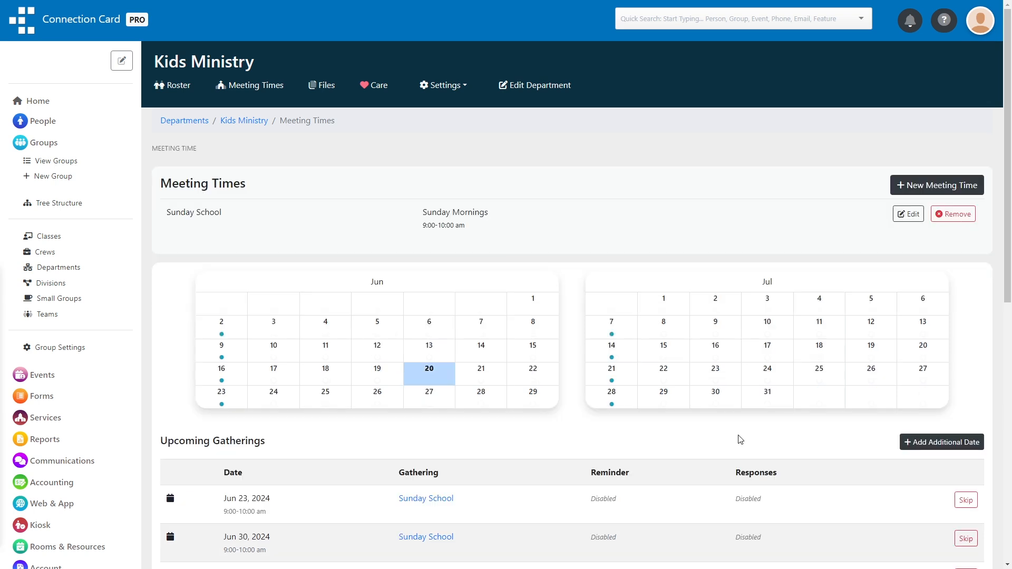
Start the kiosk for the Kids Ministry department and open its Check-In Settings.
{"action": "left_click", "coordinate": [43, 531]}
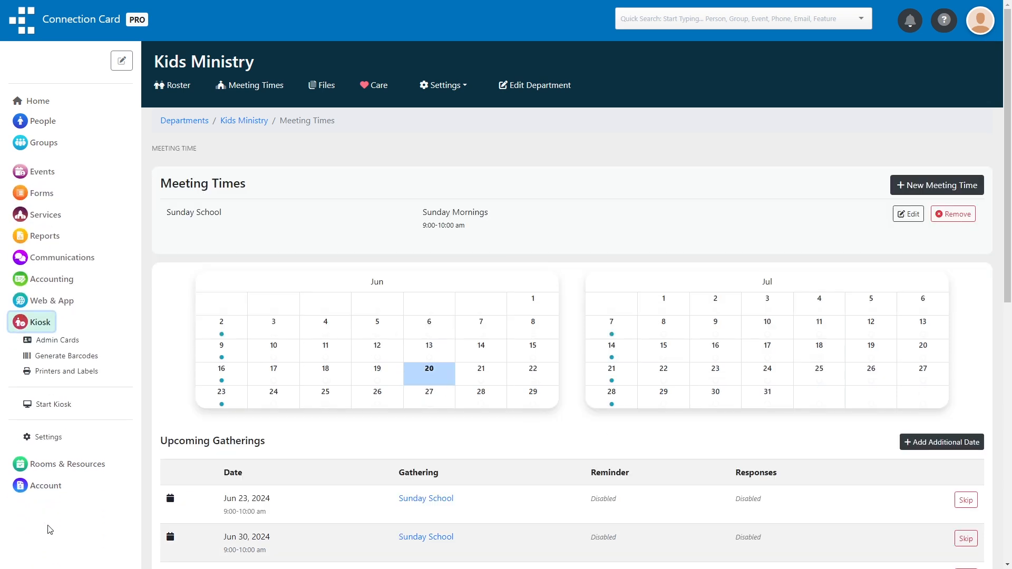
{"action": "left_click", "coordinate": [56, 398]}
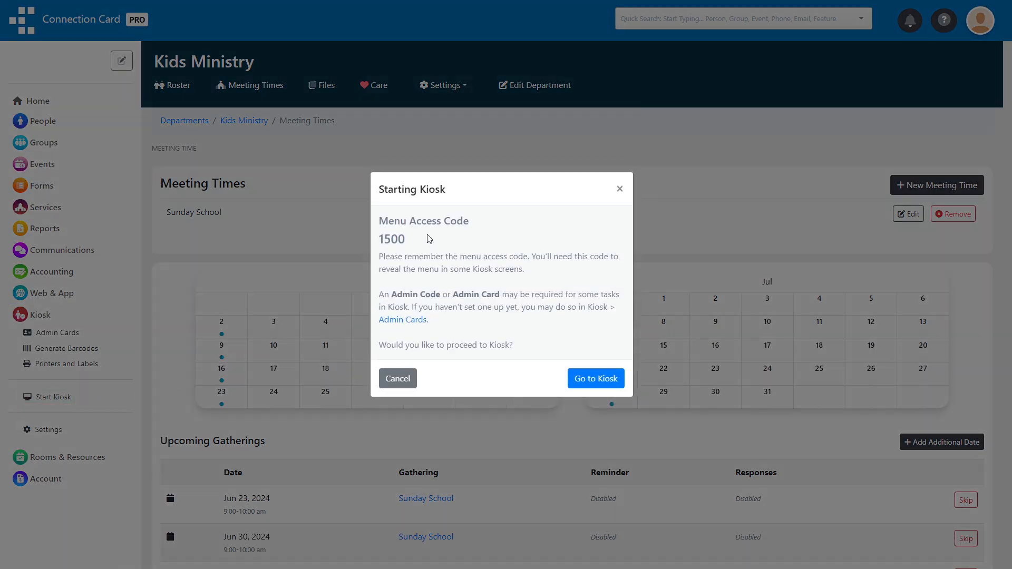
{"action": "left_click", "coordinate": [595, 378]}
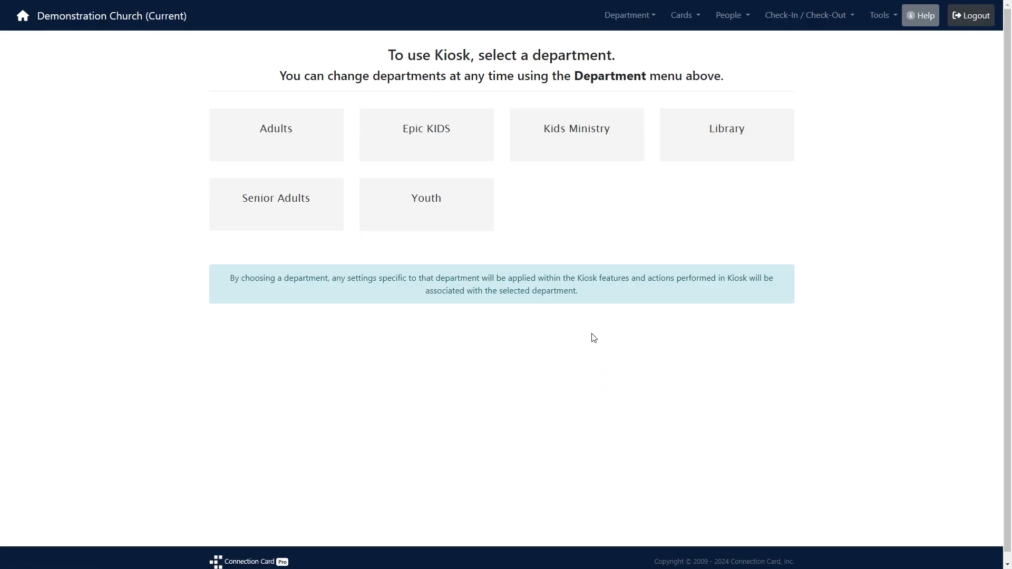
{"action": "left_click", "coordinate": [580, 132]}
{"action": "left_click", "coordinate": [633, 17]}
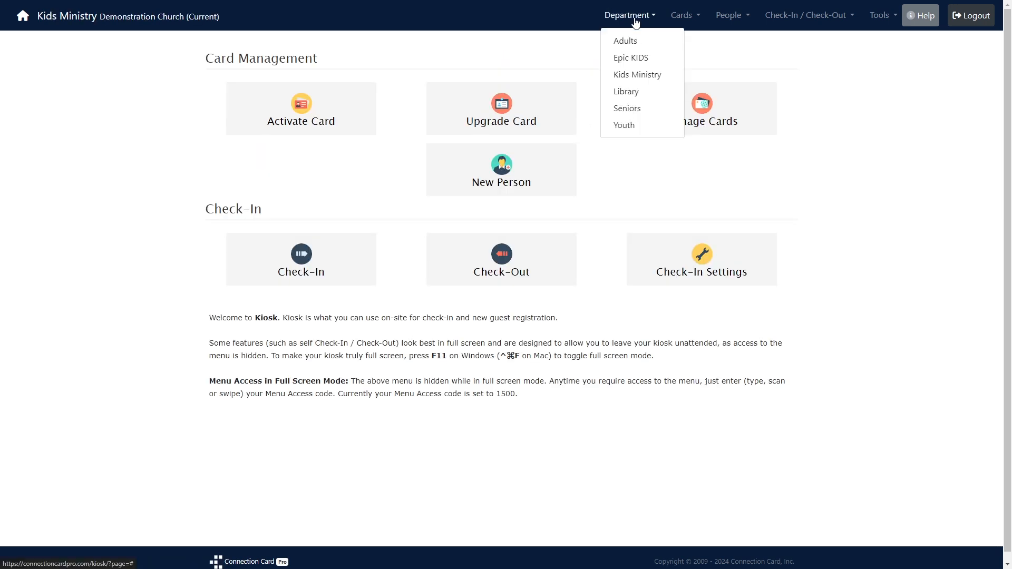
{"action": "left_click", "coordinate": [567, 52]}
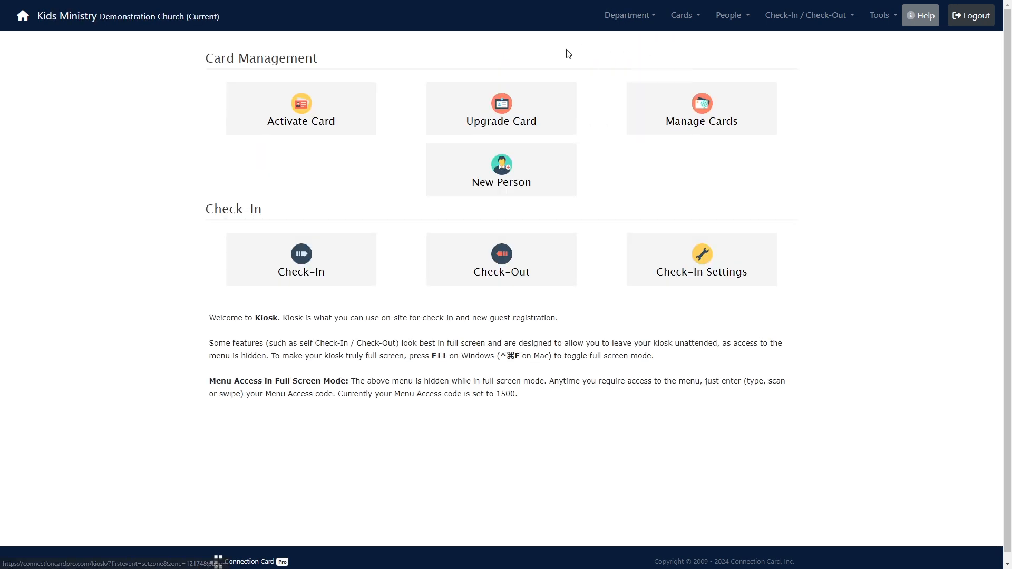
{"action": "left_click", "coordinate": [671, 260]}
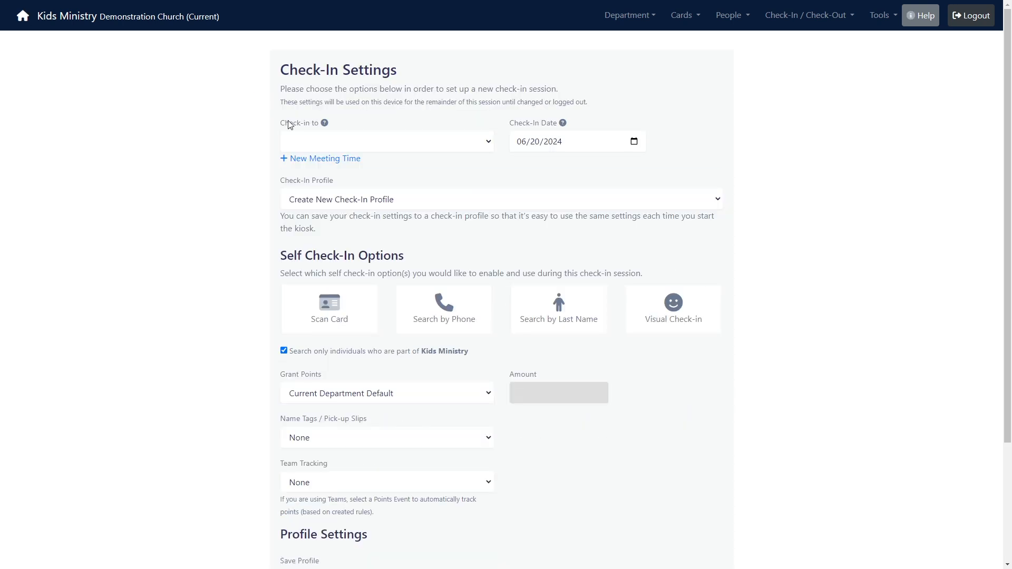
Choose Sunday School as the kiosk's Check-in to target.
{"action": "left_click", "coordinate": [306, 141]}
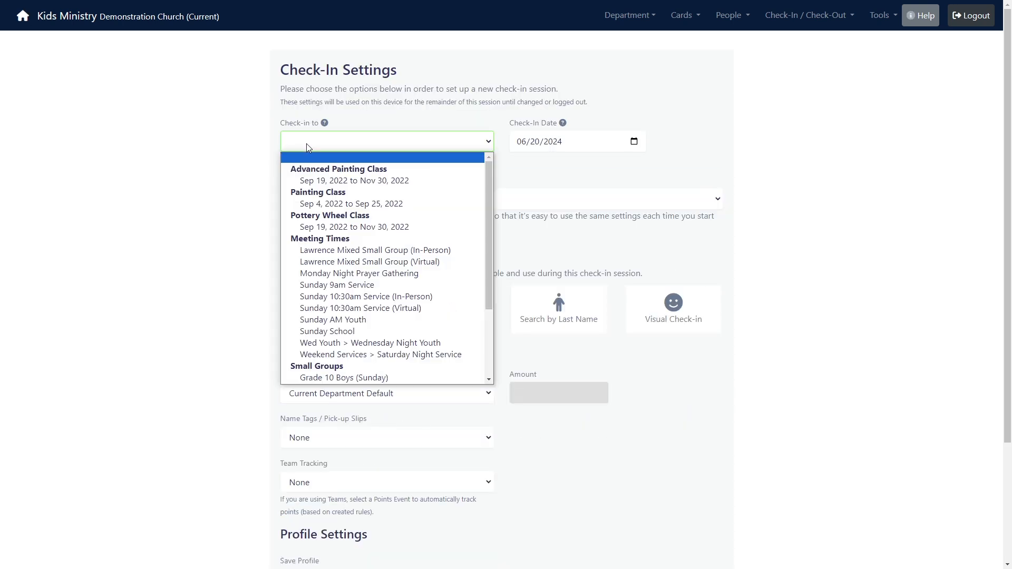
{"action": "left_click", "coordinate": [334, 331]}
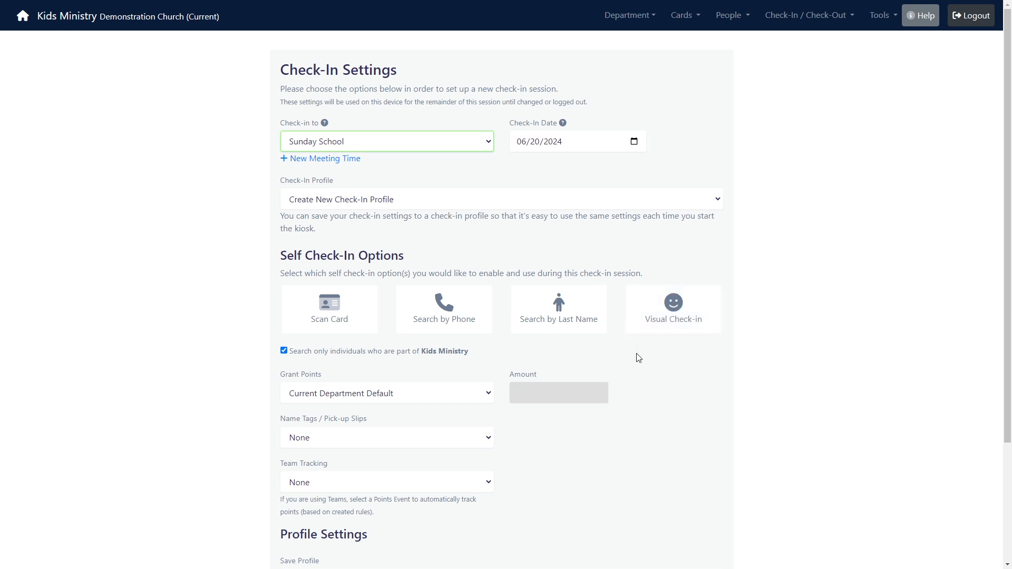
Select Visual Check-in as the only self check-in option.
{"action": "left_click", "coordinate": [651, 322]}
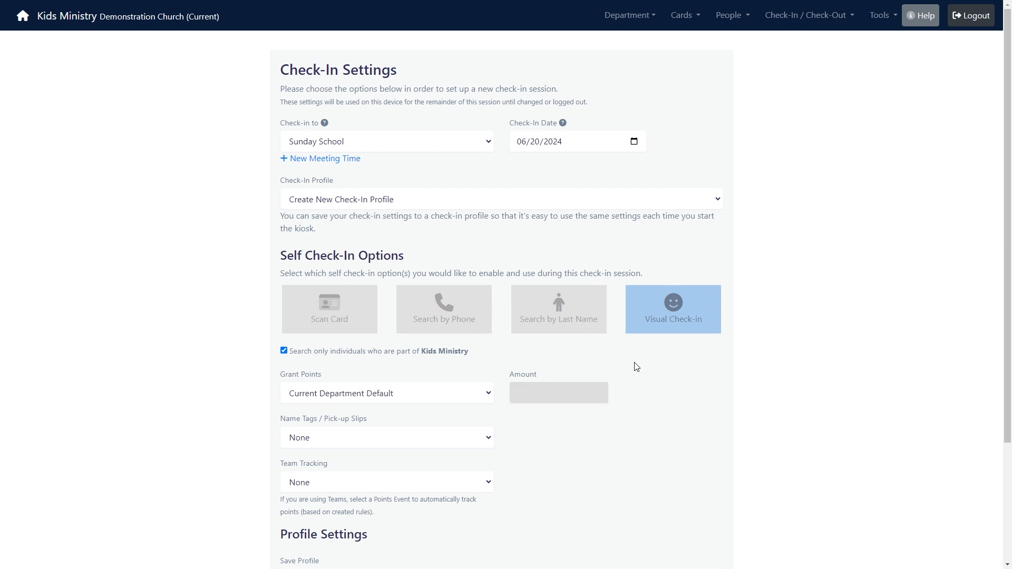
{"action": "scroll", "coordinate": [636, 367], "scroll_direction": "down", "scroll_amount": 2}
{"action": "scroll", "coordinate": [636, 367], "scroll_direction": "down", "scroll_amount": 1}
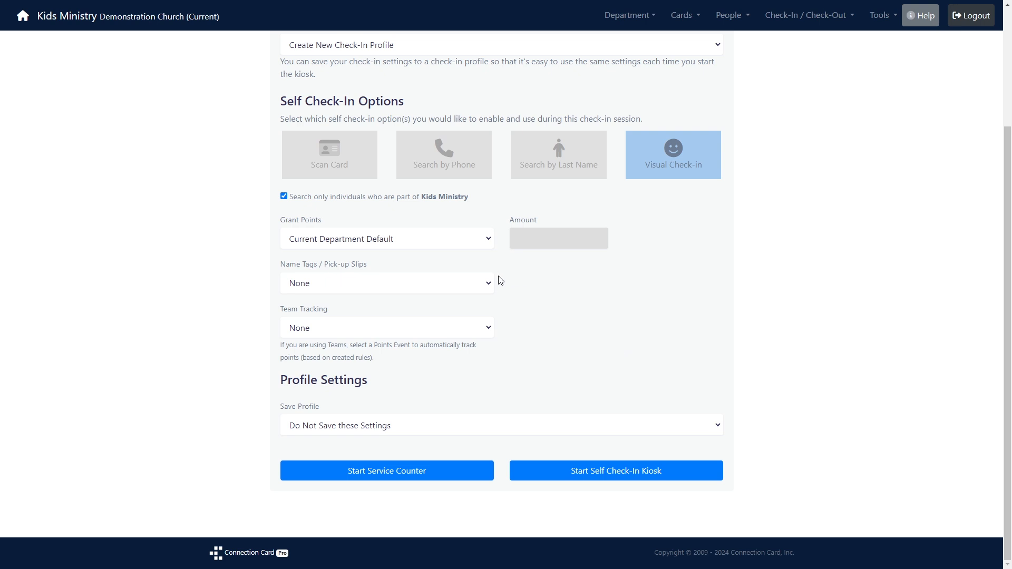
Leave name tag printing set to None after briefly choosing to always print.
{"action": "left_click", "coordinate": [471, 285]}
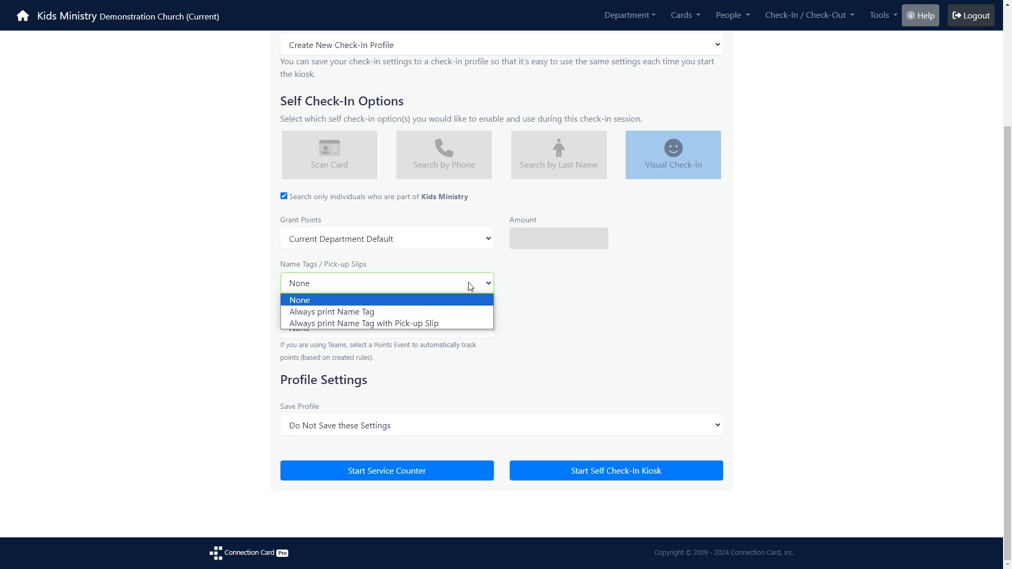
{"action": "left_click", "coordinate": [456, 313]}
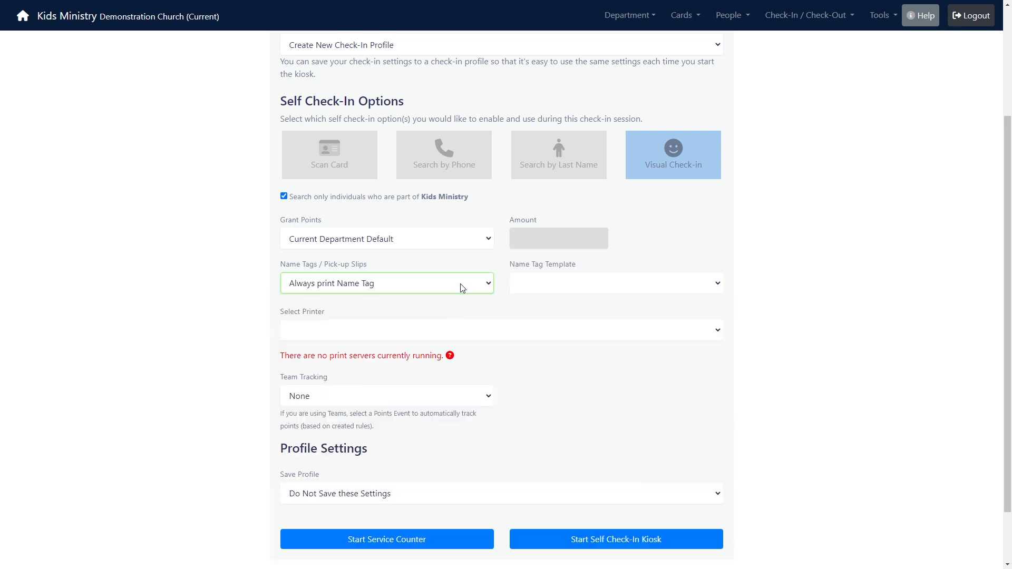
{"action": "left_click", "coordinate": [462, 285]}
{"action": "left_click", "coordinate": [456, 301]}
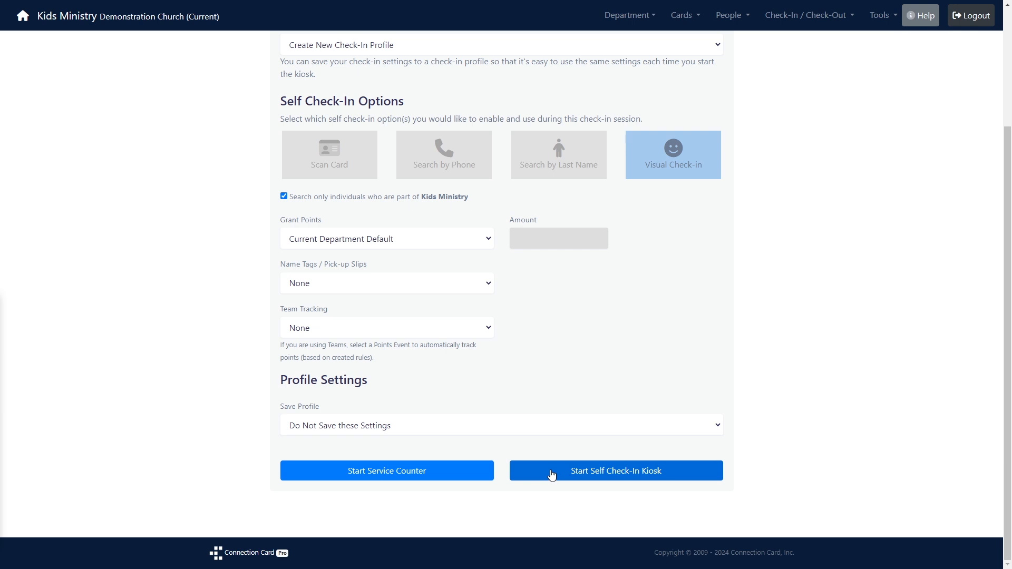
Open the Sunday School service counter showing 0 checked in, then go back to the kiosk home.
{"action": "left_click", "coordinate": [456, 476]}
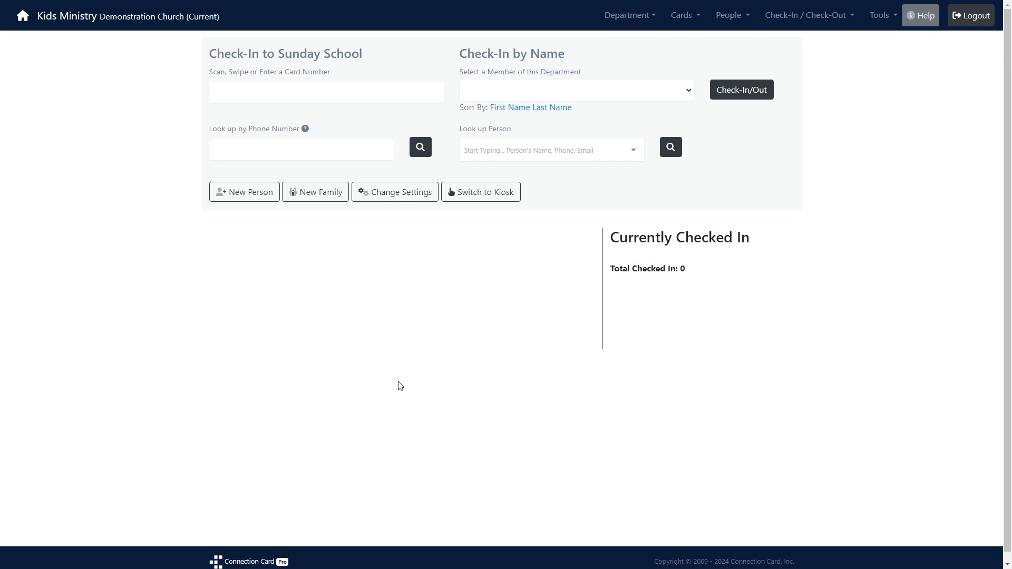
{"action": "left_click", "coordinate": [27, 22]}
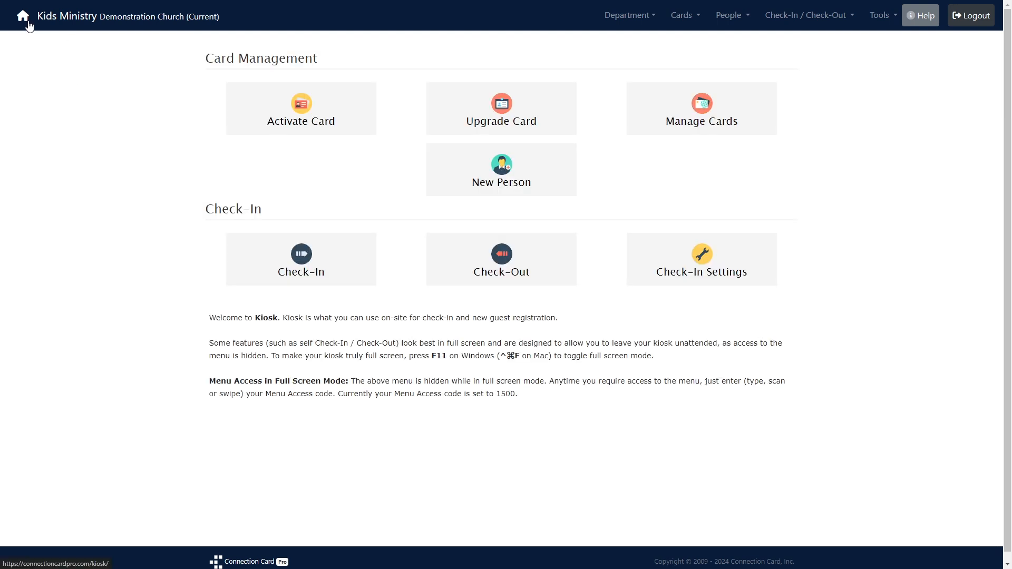
Choose Visual Check-in in Check-In Settings and start the self check-in kiosk.
{"action": "left_click", "coordinate": [678, 243]}
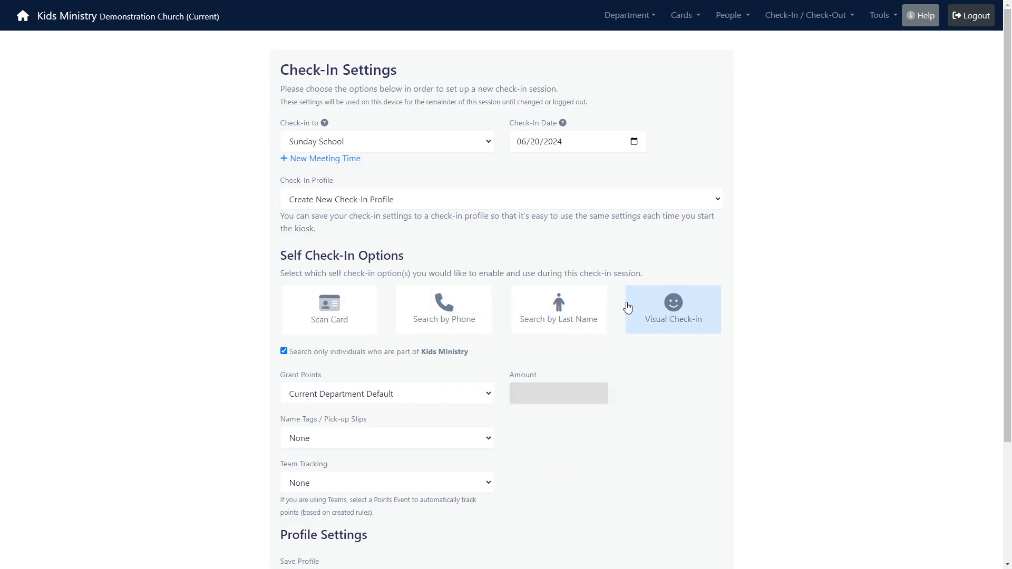
{"action": "left_click", "coordinate": [627, 307]}
{"action": "scroll", "coordinate": [626, 308], "scroll_direction": "down", "scroll_amount": 3}
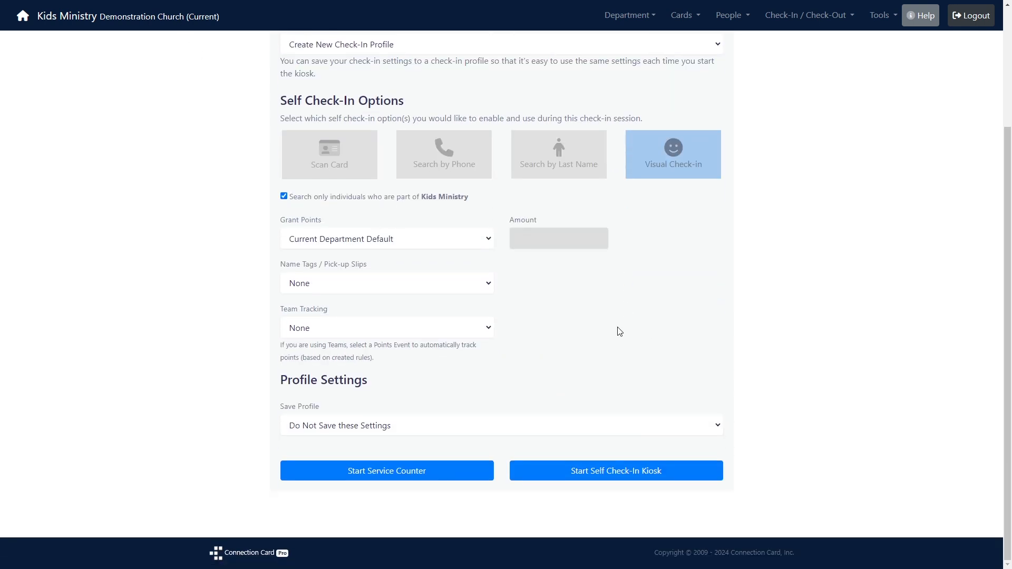
{"action": "left_click", "coordinate": [579, 471]}
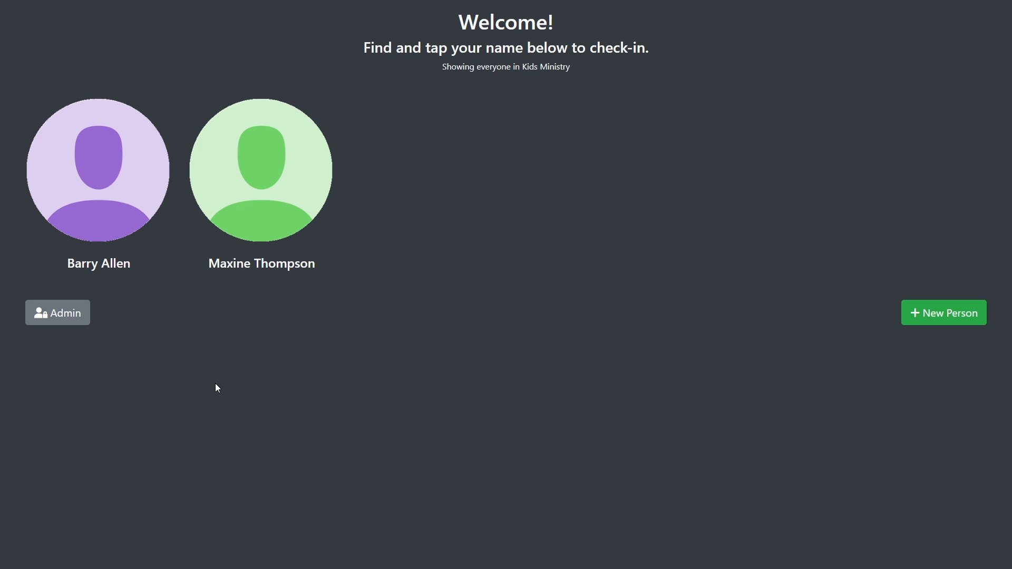
Check the first Kids Ministry child in, then check them back out.
{"action": "left_click", "coordinate": [91, 176]}
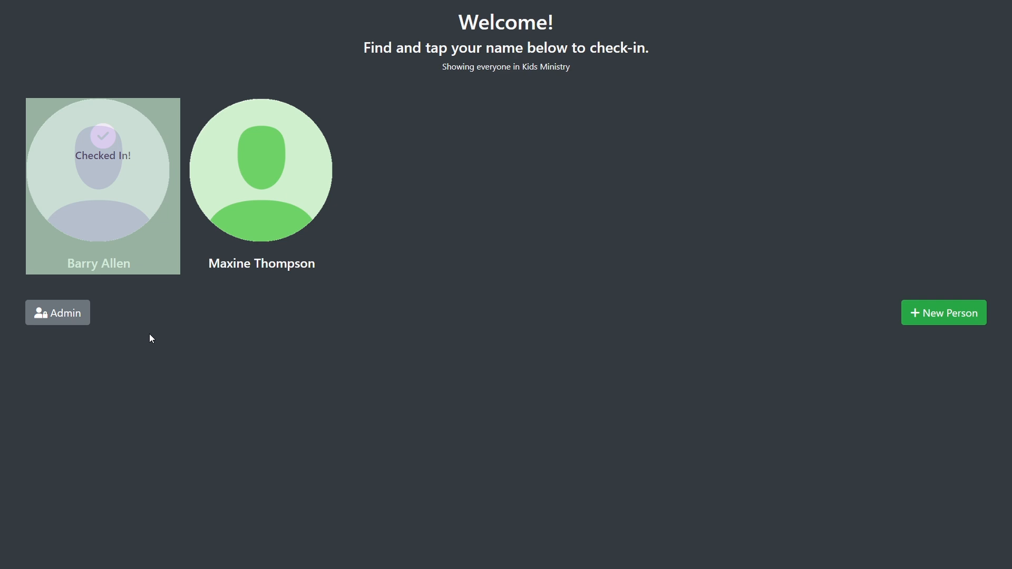
{"action": "left_click", "coordinate": [118, 266]}
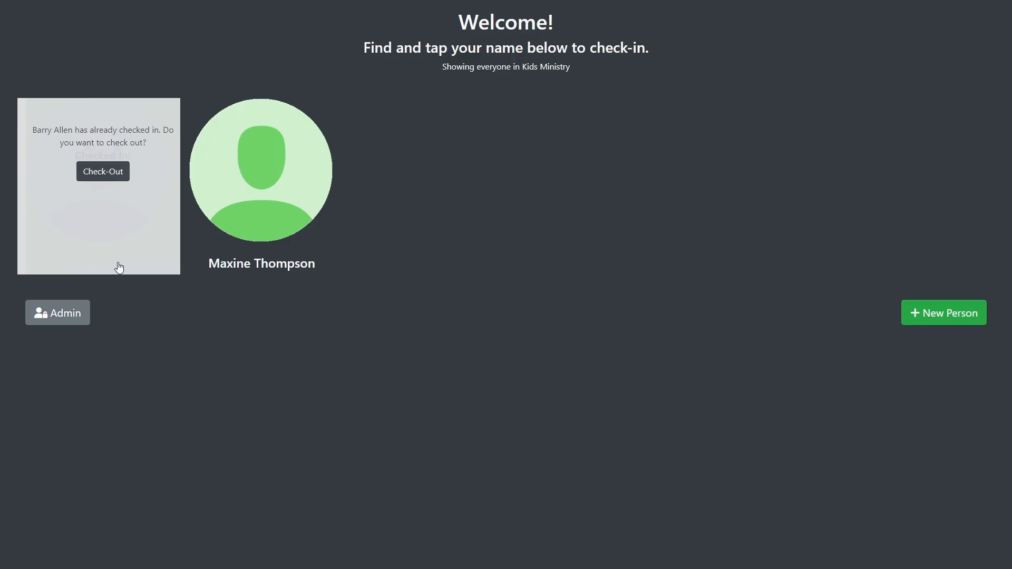
{"action": "left_click", "coordinate": [115, 173]}
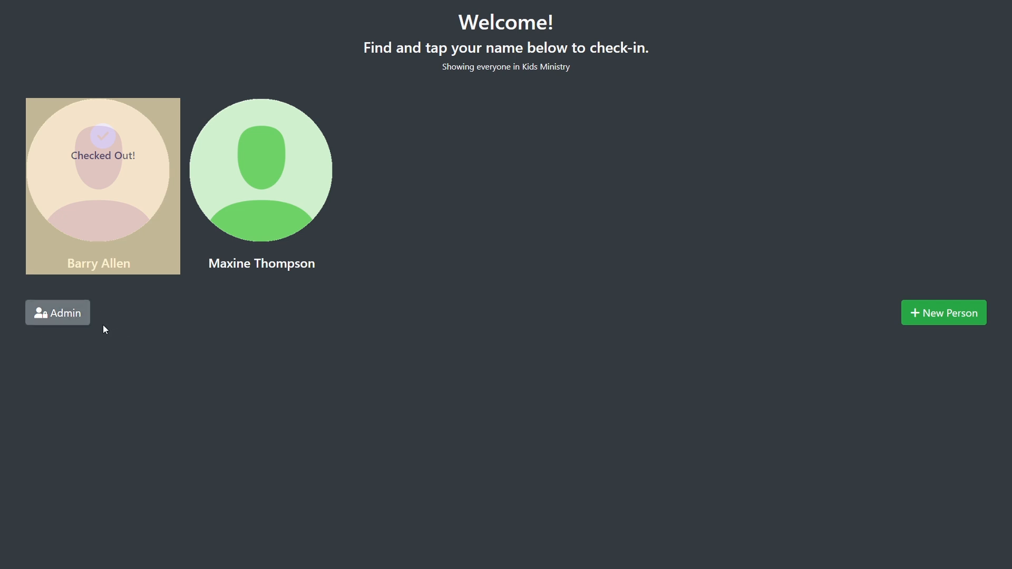
Unlock the kiosk admin menu by entering the admin access code.
{"action": "left_click", "coordinate": [64, 313]}
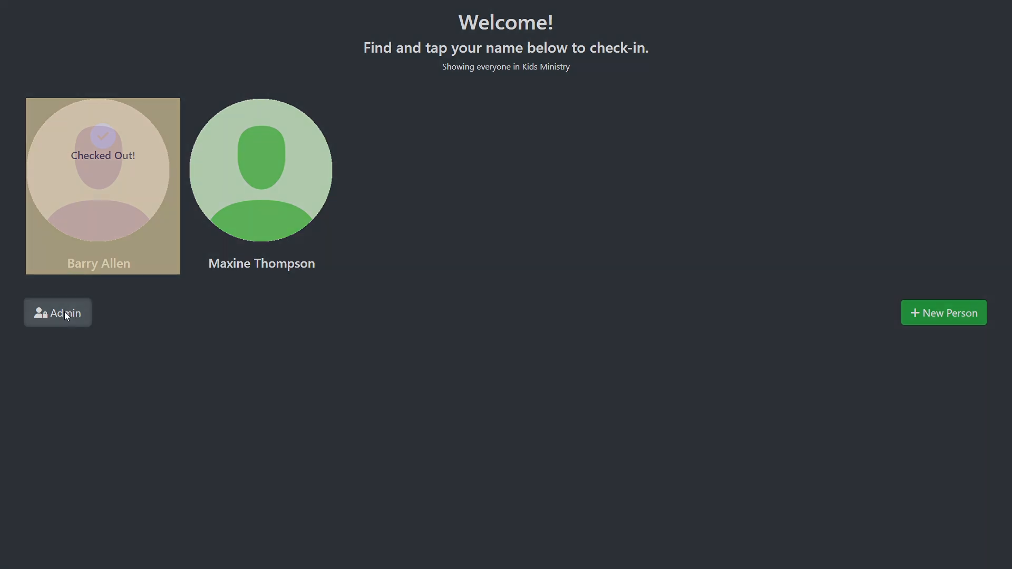
{"action": "type", "text": "••••"}
{"action": "key", "text": "Return"}
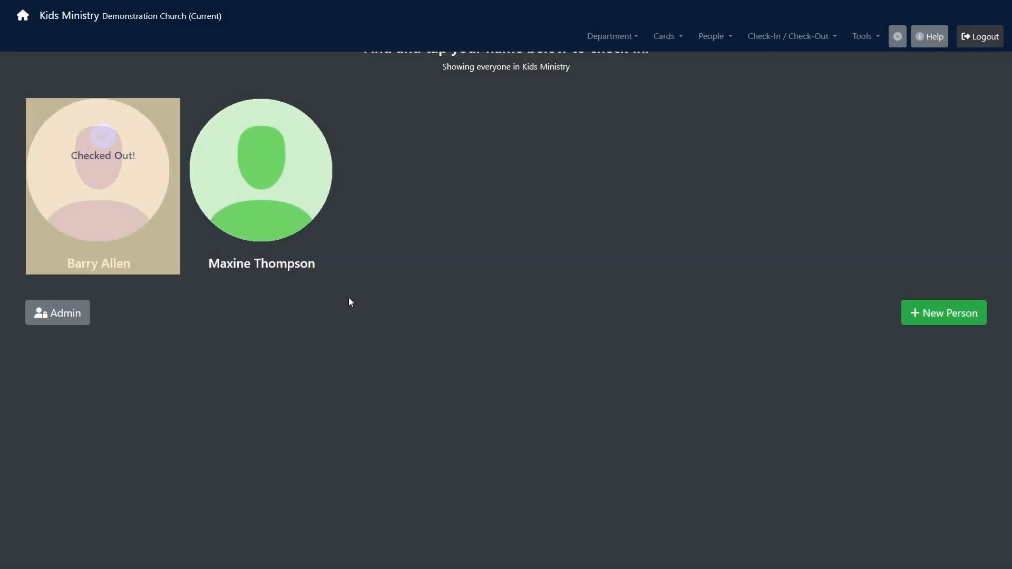
Replace Visual Check-in with Search by Phone and Search by Last Name, then start the self check-in kiosk.
{"action": "left_click", "coordinate": [25, 16]}
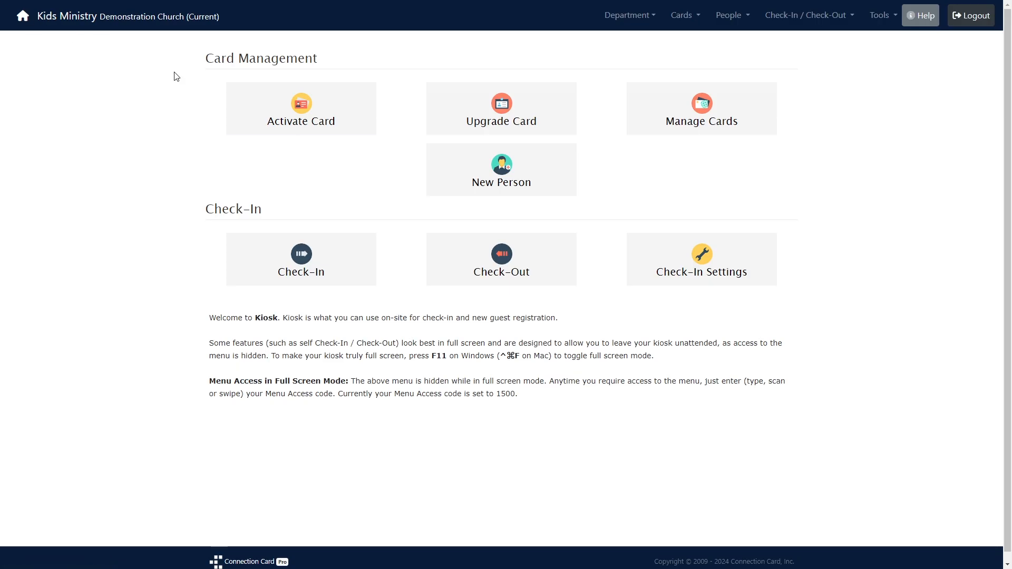
{"action": "left_click", "coordinate": [668, 260]}
{"action": "left_click", "coordinate": [315, 299]}
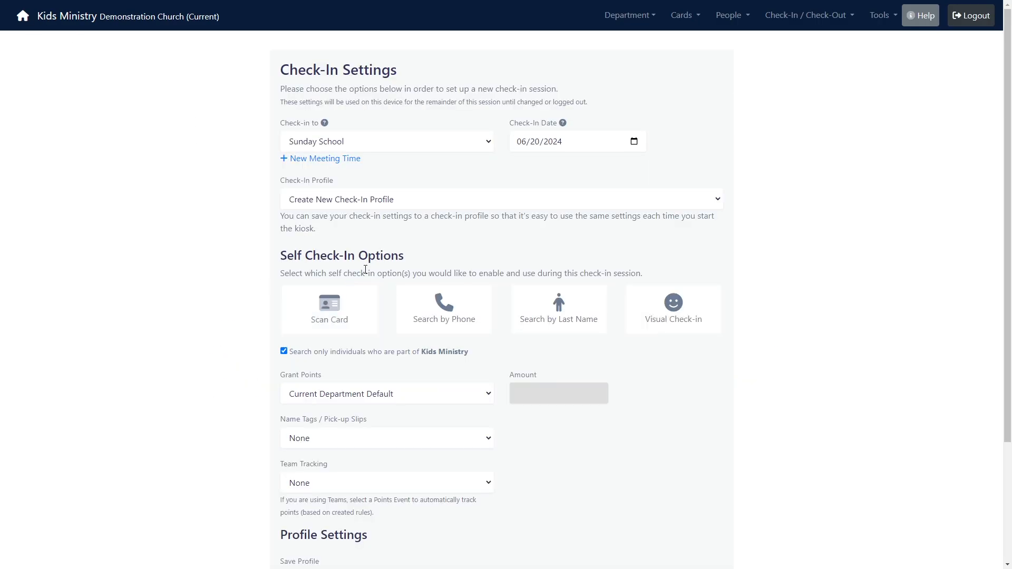
{"action": "left_click", "coordinate": [444, 307]}
{"action": "left_click", "coordinate": [549, 299]}
{"action": "scroll", "coordinate": [550, 298], "scroll_direction": "down", "scroll_amount": 3}
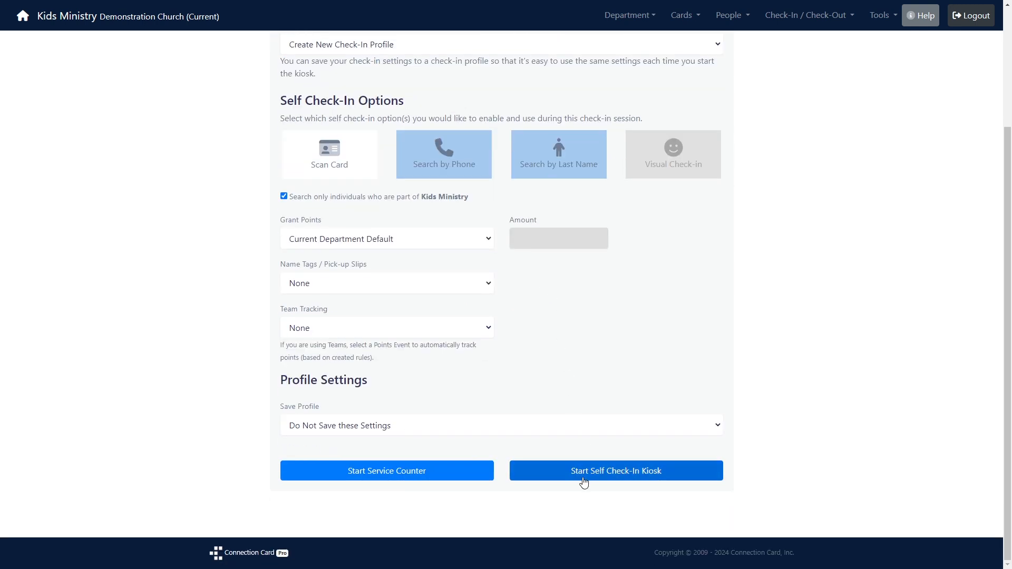
{"action": "left_click", "coordinate": [583, 476]}
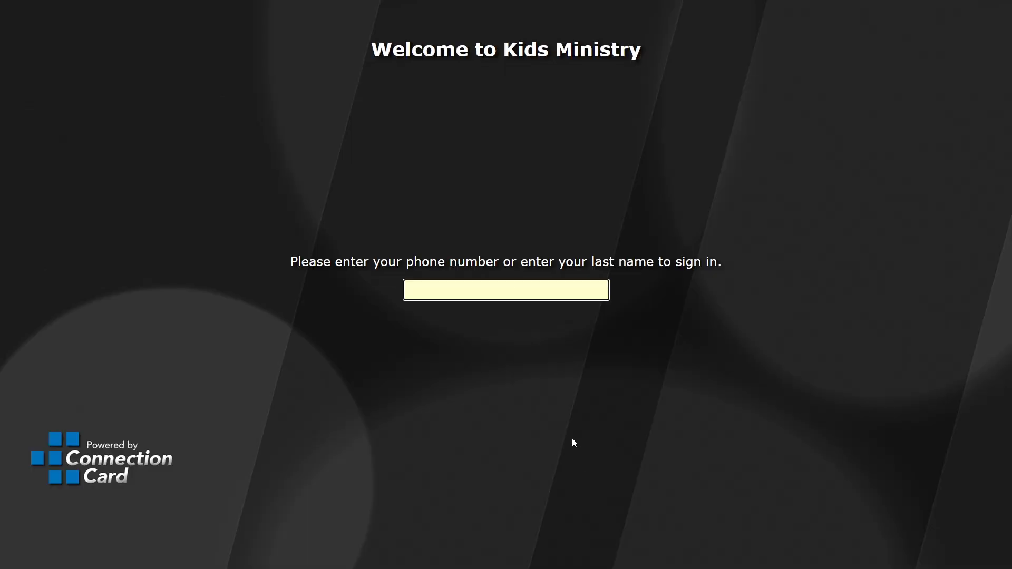
Sign the child in by the family's last name, then restore the admin menu with the access code.
{"action": "key", "text": "Return"}
{"action": "key", "text": "Return"}
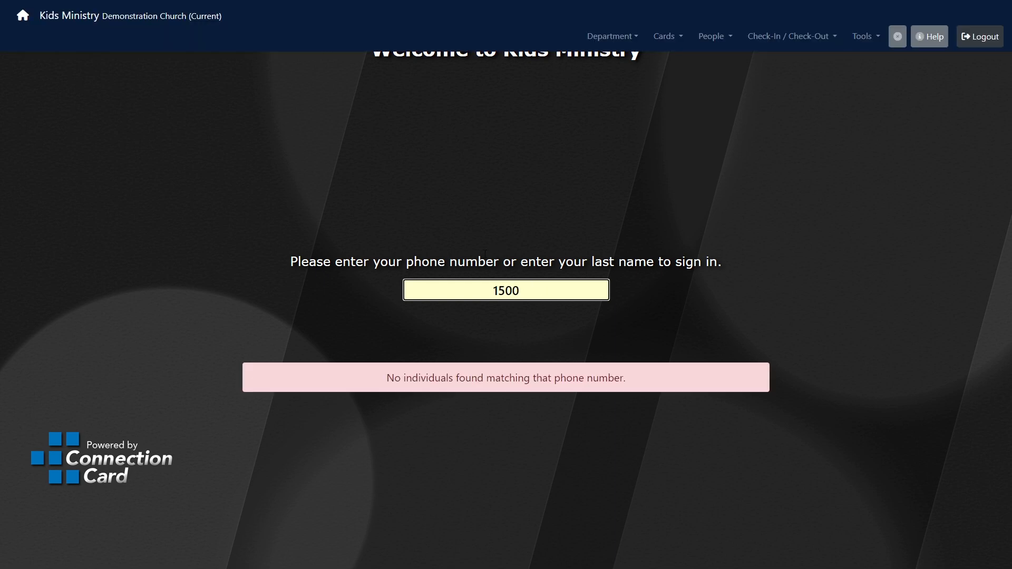
Switch to the Check-Out Kiosk and sign the child out by the family's last name.
{"action": "left_click", "coordinate": [798, 36]}
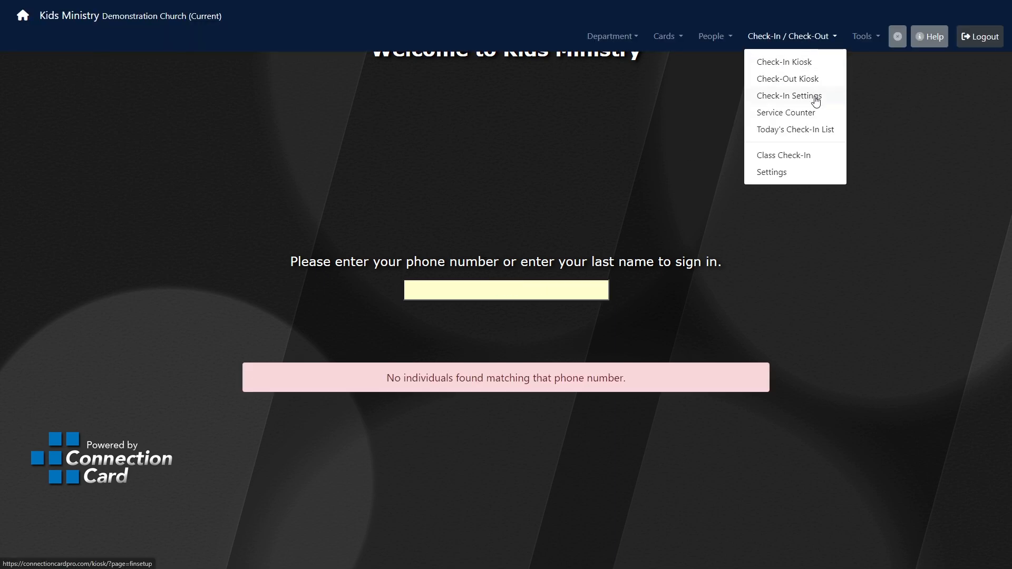
{"action": "left_click", "coordinate": [798, 79]}
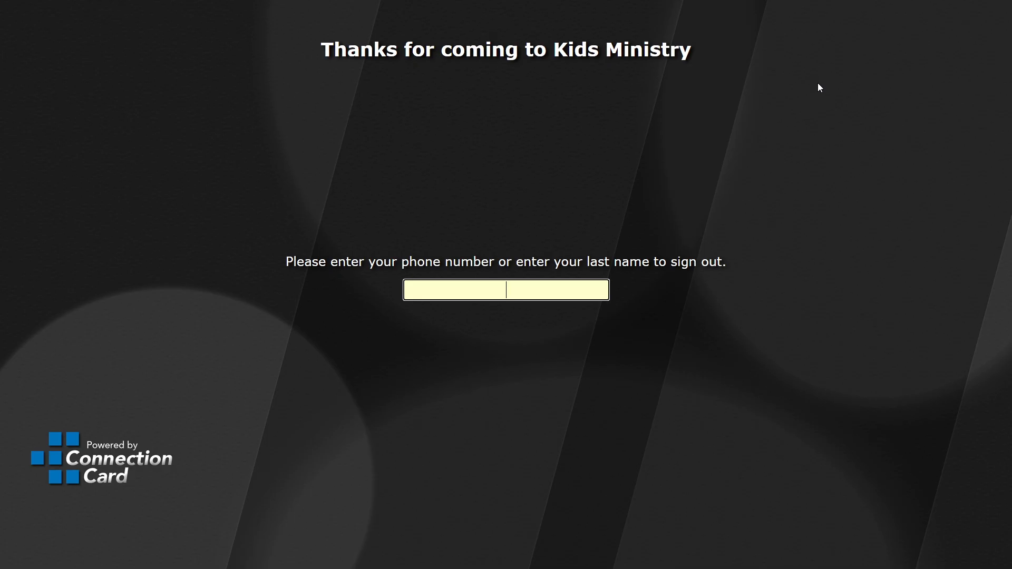
{"action": "type", "text": "Thompson"}
{"action": "key", "text": "Return"}
{"action": "left_click", "coordinate": [795, 98]}
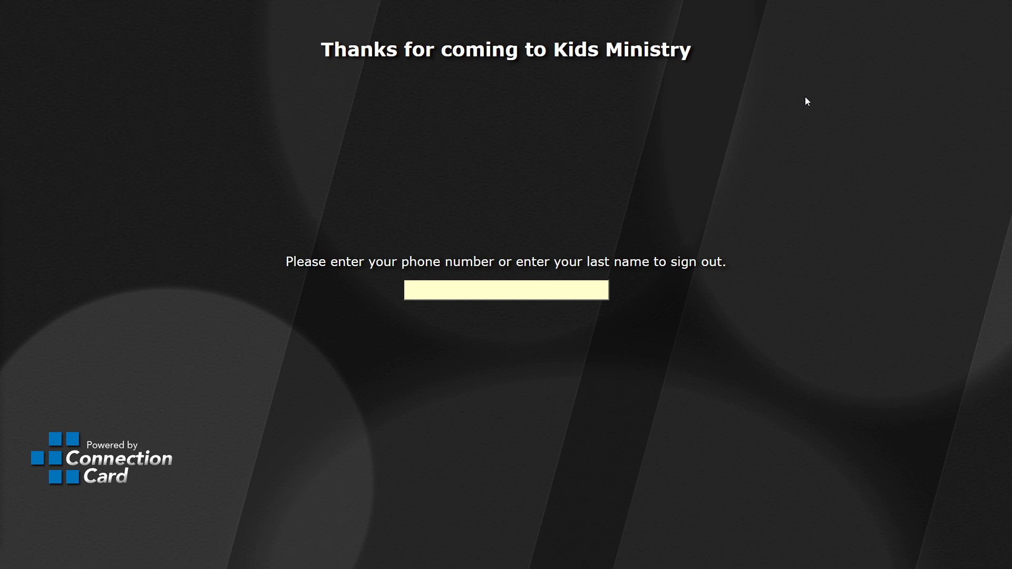
Unlock the menu with the admin access code and open Check-In Settings from the kiosk home.
{"action": "left_click", "coordinate": [522, 290]}
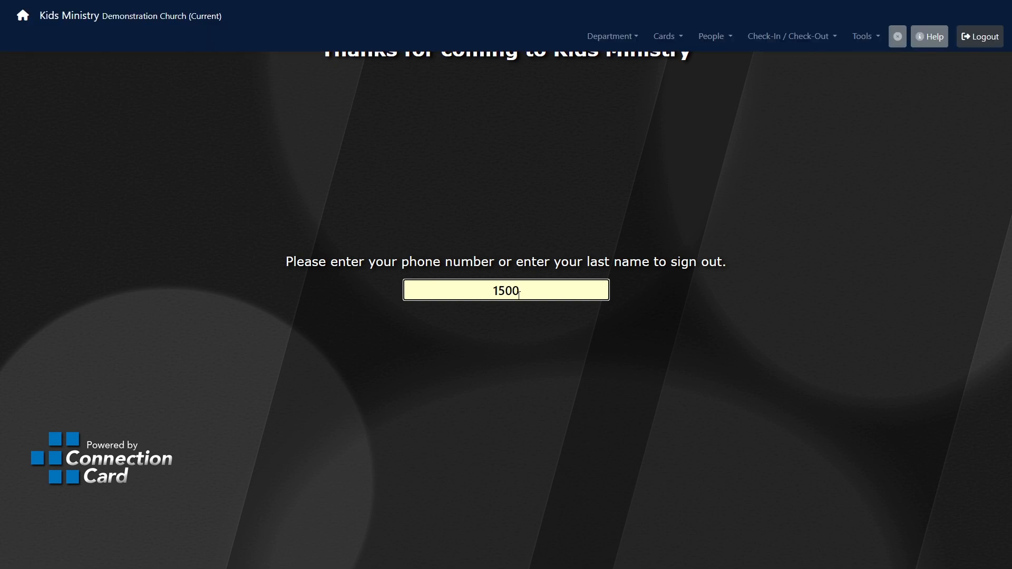
{"action": "left_click", "coordinate": [27, 19]}
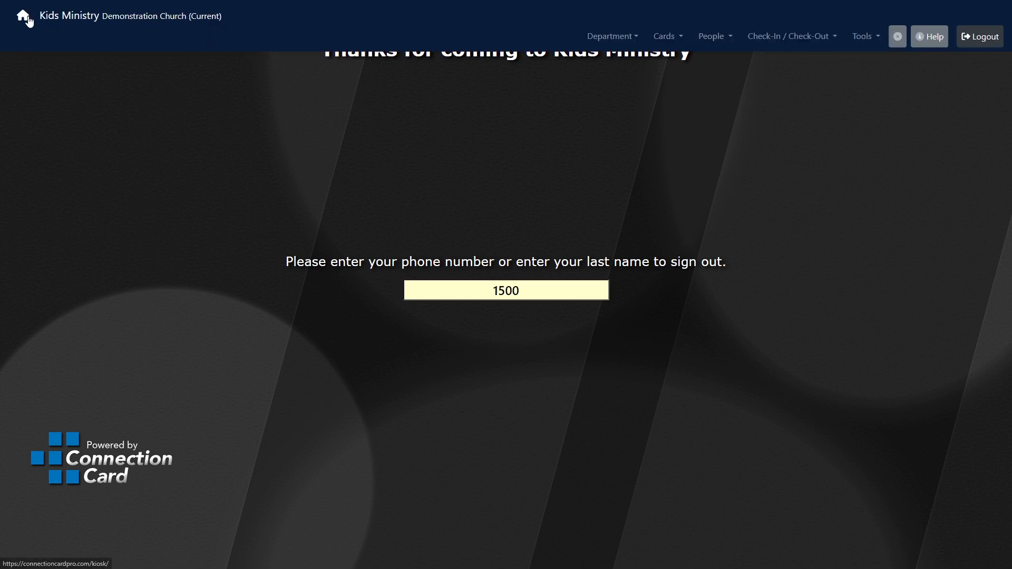
{"action": "left_click", "coordinate": [652, 254]}
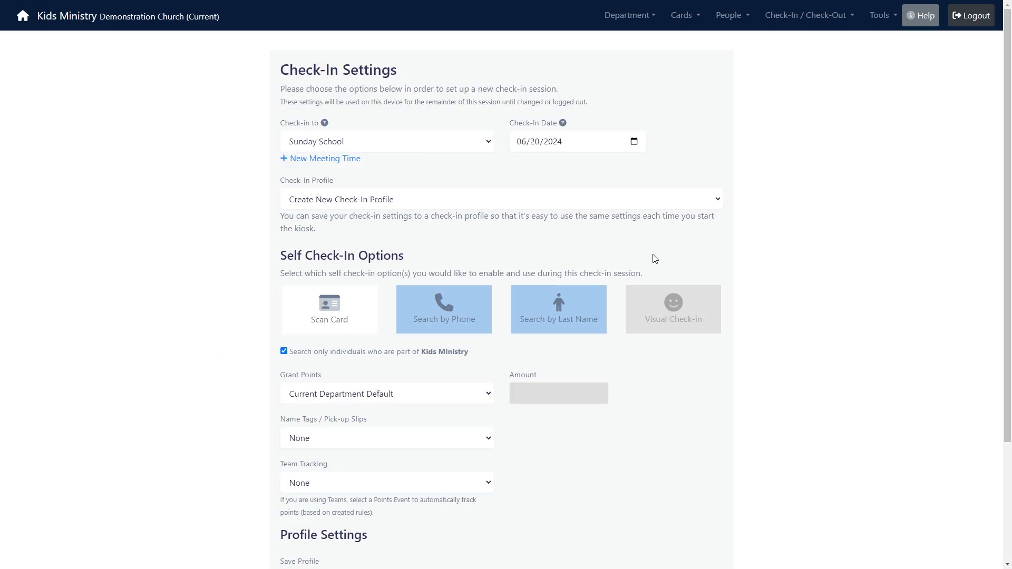
Save the settings as profile 'Sunday school check in settings' and restart the self check-in kiosk.
{"action": "scroll", "coordinate": [647, 257], "scroll_direction": "down", "scroll_amount": 3}
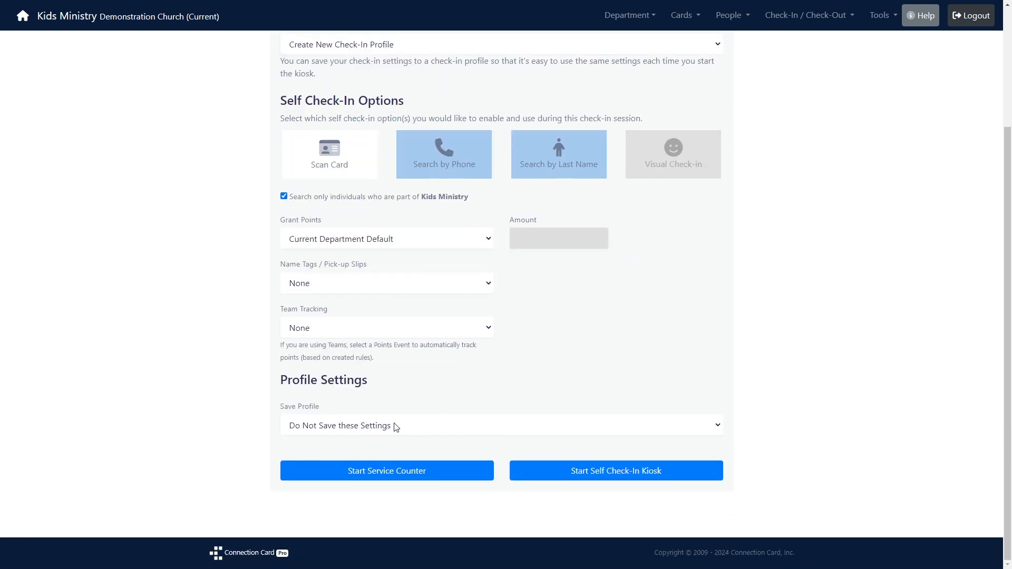
{"action": "left_click", "coordinate": [404, 431]}
{"action": "left_click", "coordinate": [369, 454]}
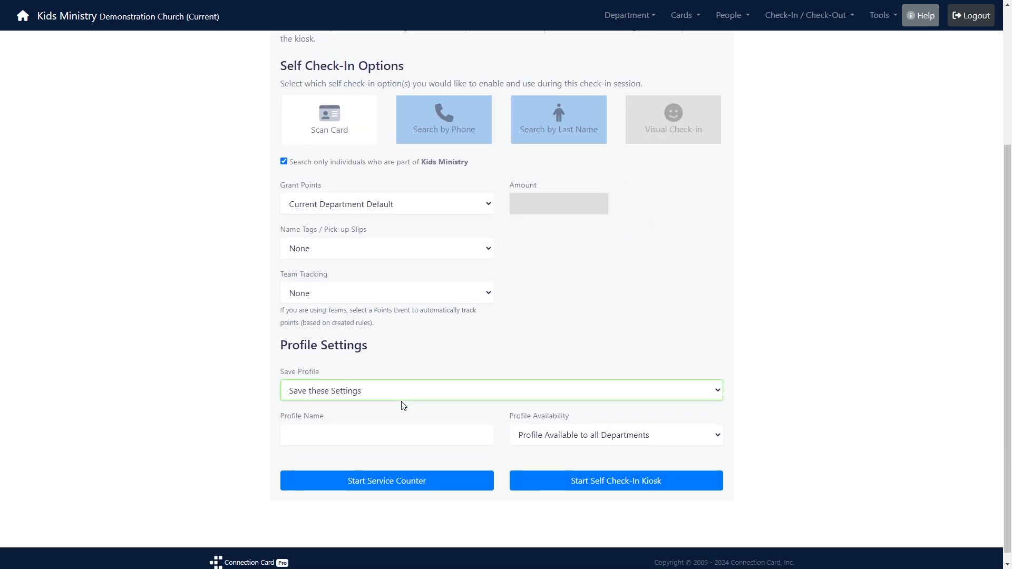
{"action": "left_click", "coordinate": [386, 418]}
{"action": "type", "text": "Sunda"}
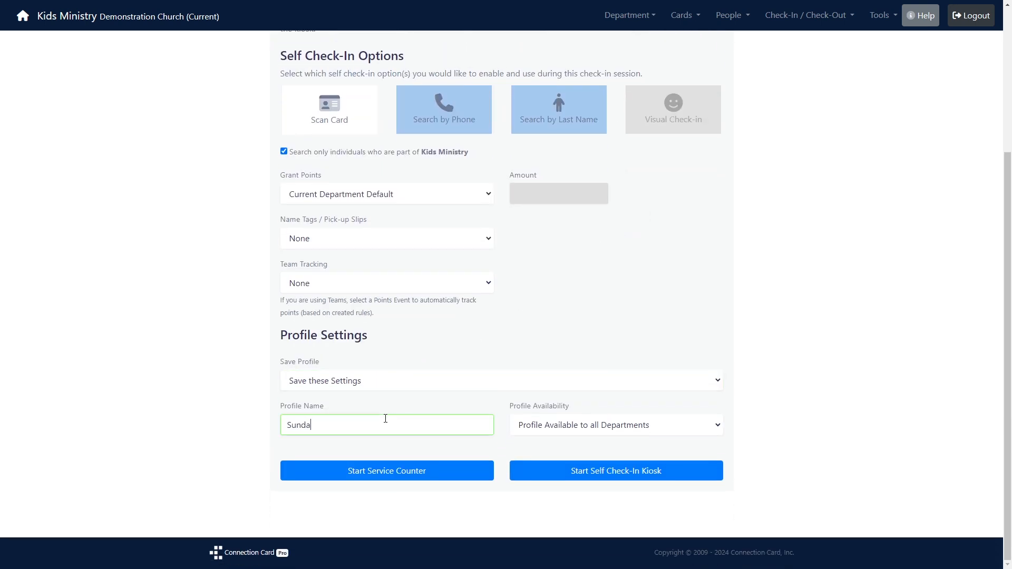
{"action": "type", "text": "y school check in settings"}
{"action": "left_click", "coordinate": [573, 465]}
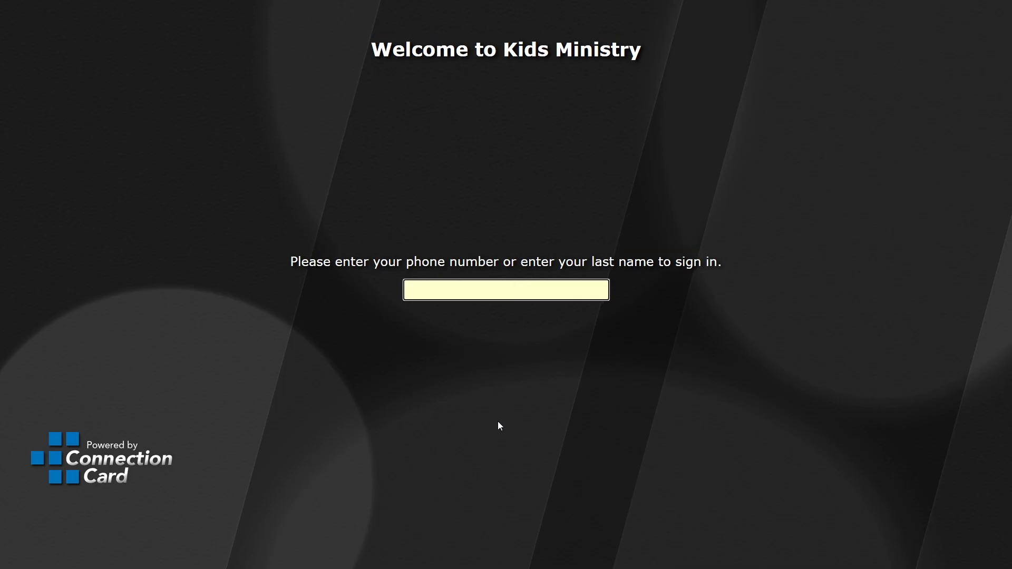
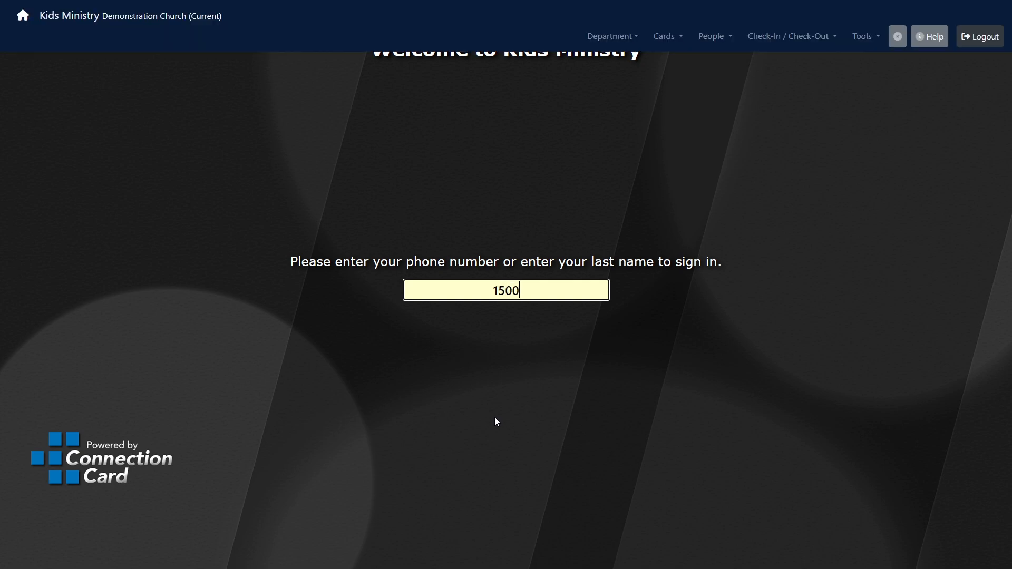
Unlock the menu, open Check-In Settings and load the 'Sunday school check in settings' profile.
{"action": "left_click", "coordinate": [23, 15]}
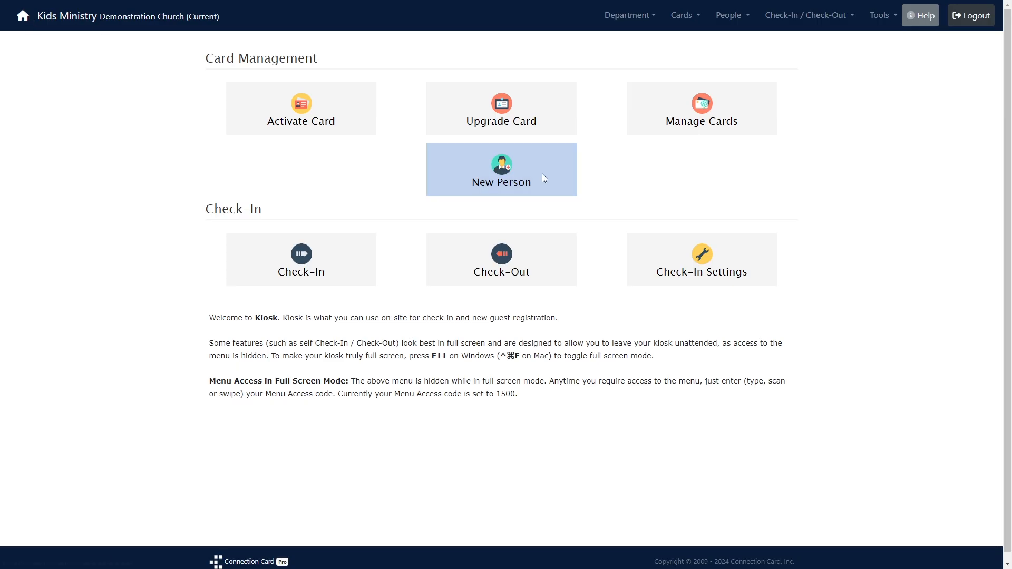
{"action": "left_click", "coordinate": [681, 246]}
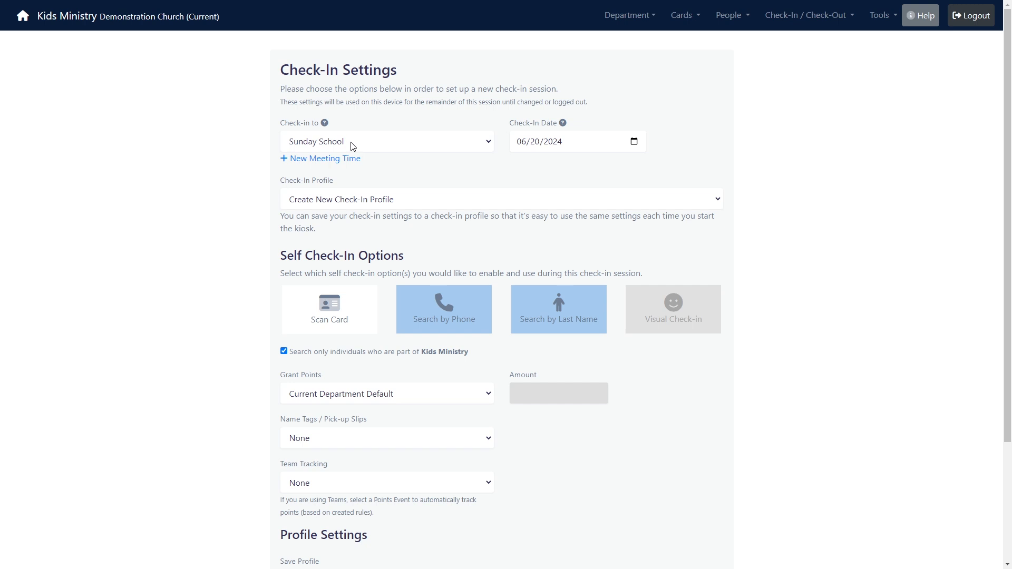
{"action": "left_click", "coordinate": [346, 202]}
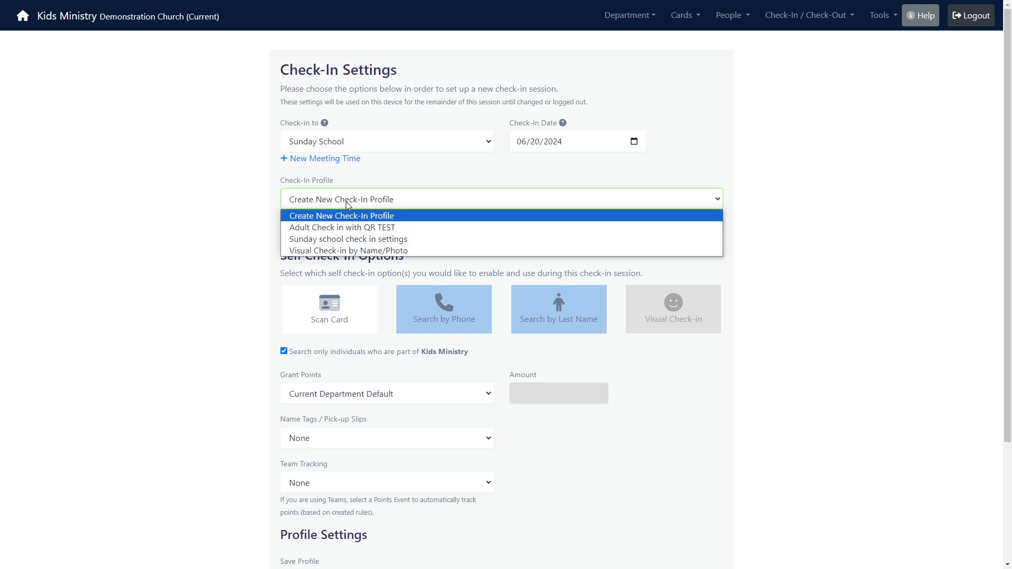
{"action": "left_click", "coordinate": [342, 236]}
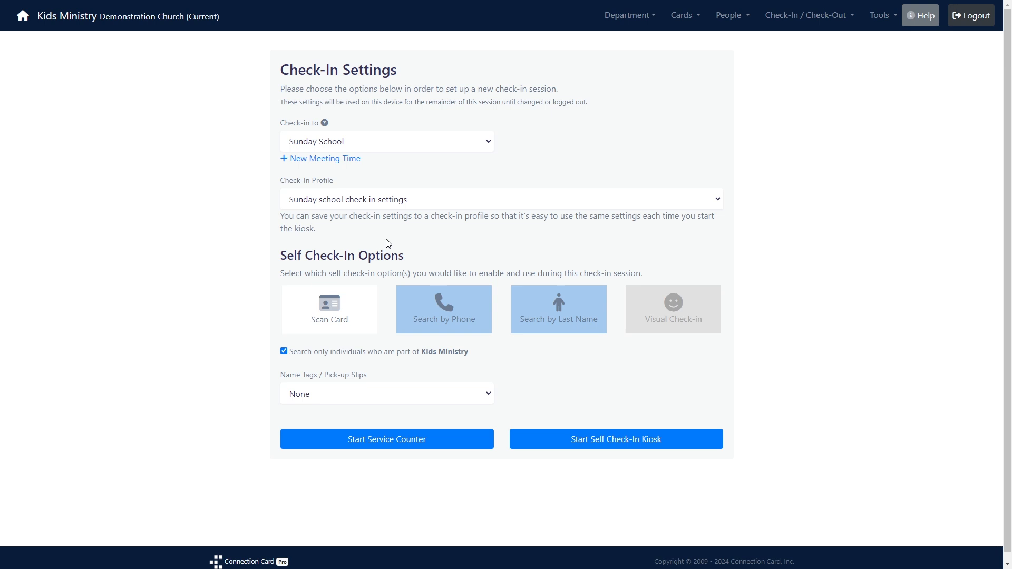
Go back to the admin area via Tools, confirming with the autofilled saved account password.
{"action": "left_click", "coordinate": [871, 17]}
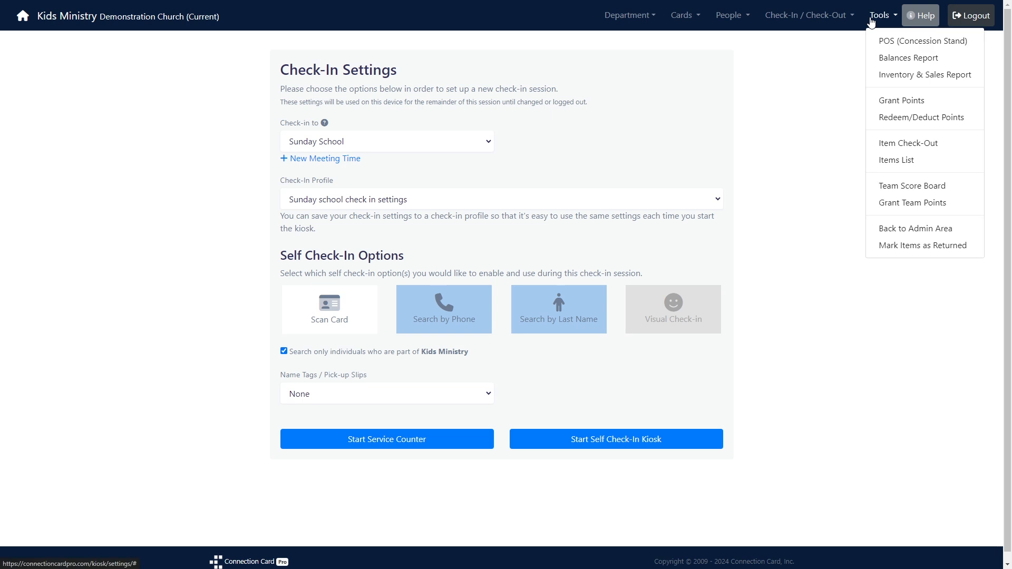
{"action": "left_click", "coordinate": [923, 230]}
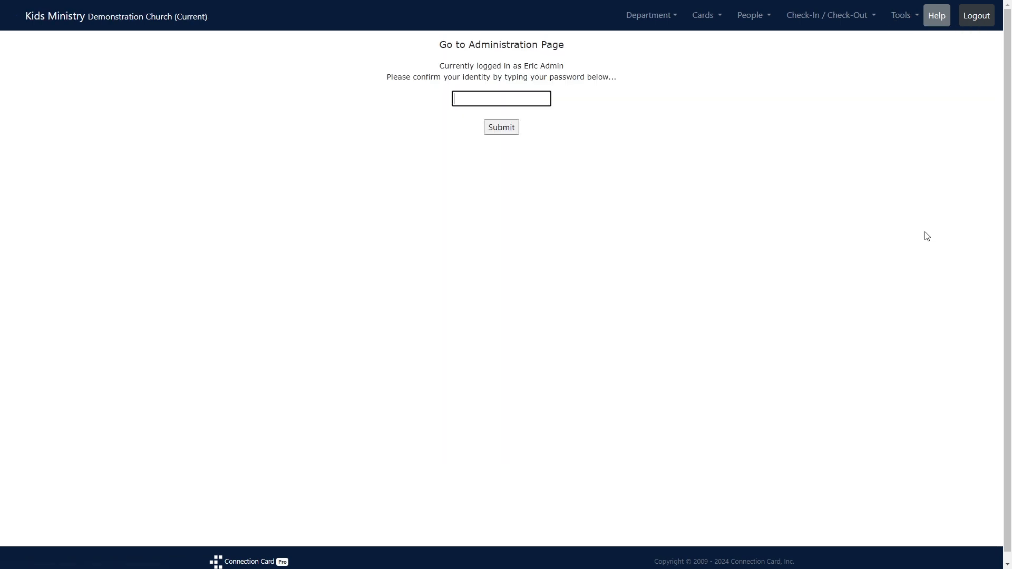
{"action": "left_click", "coordinate": [523, 101]}
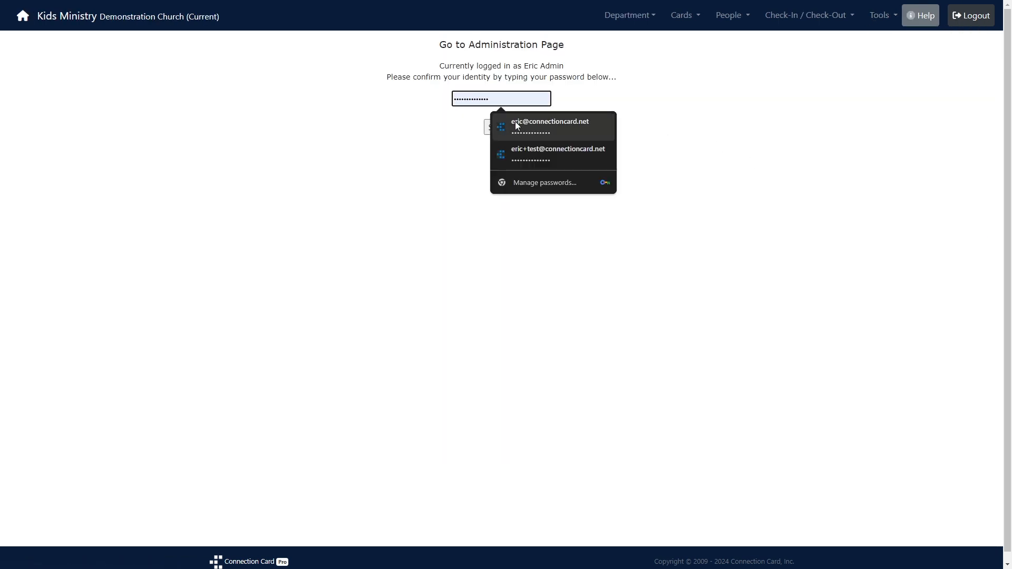
{"action": "left_click", "coordinate": [508, 130]}
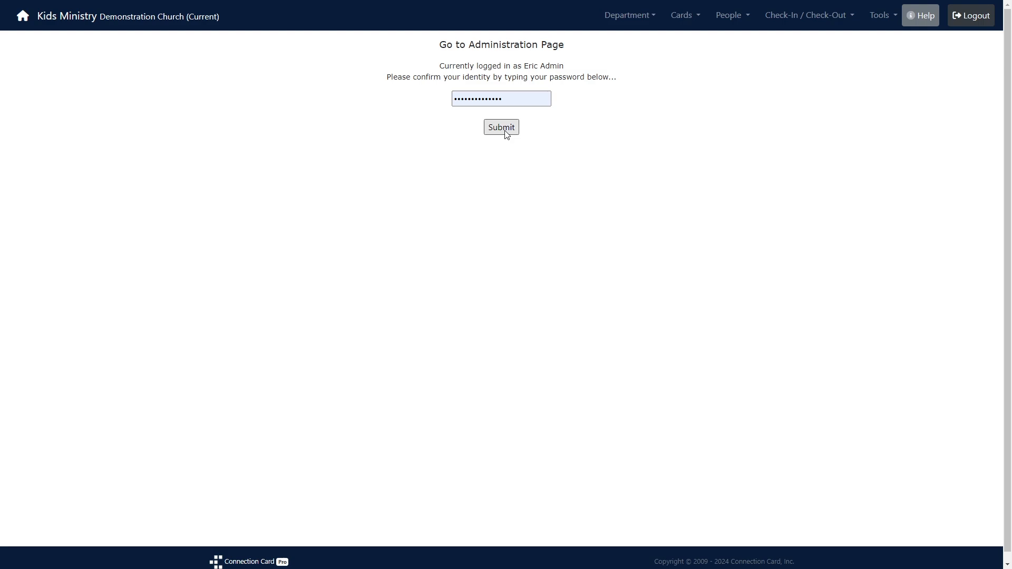
{"action": "left_click", "coordinate": [501, 128]}
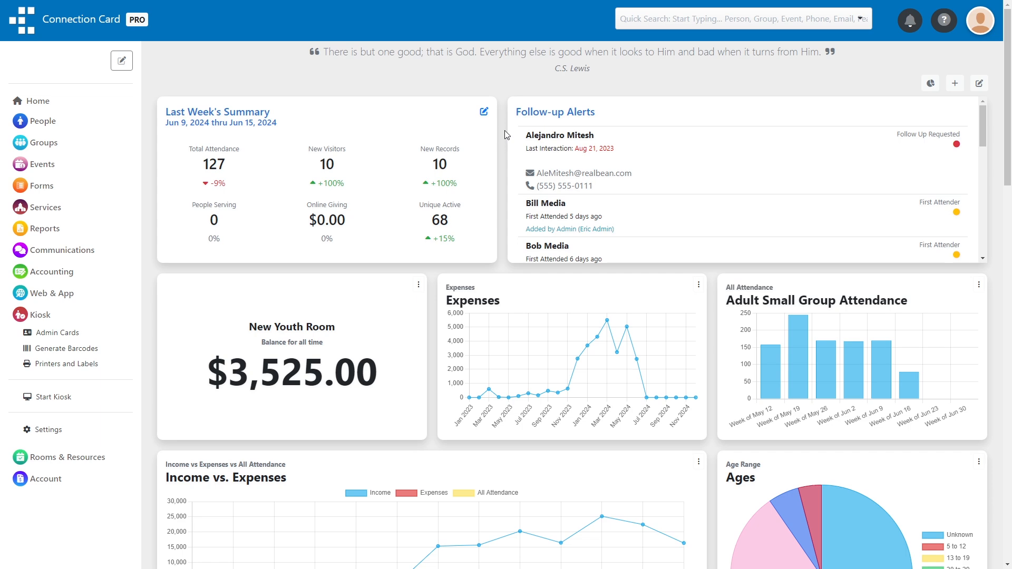
Start a new admin card under Kiosk > Admin Cards assigned to the administrator account.
{"action": "left_click", "coordinate": [68, 336]}
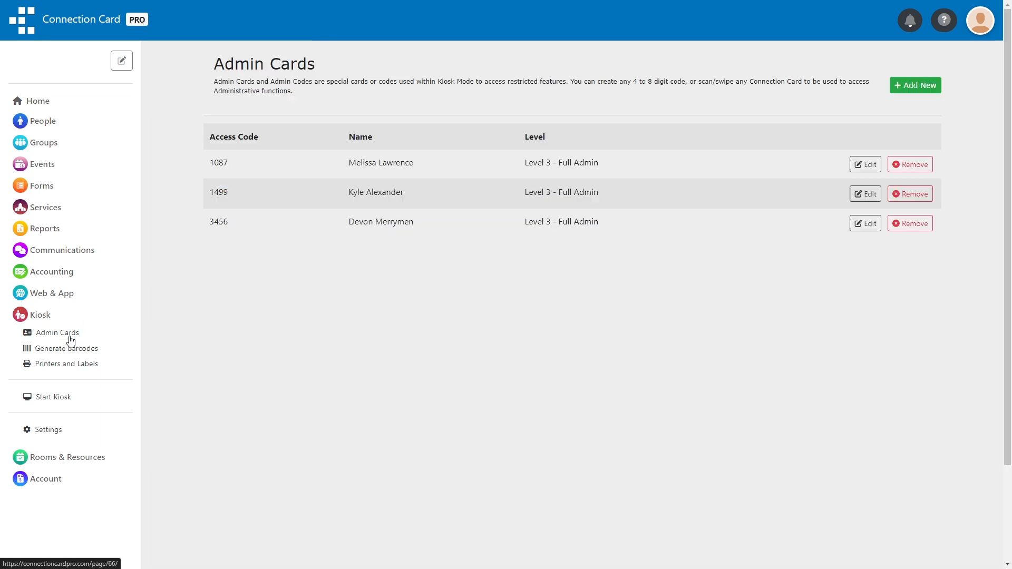
{"action": "left_click", "coordinate": [912, 86]}
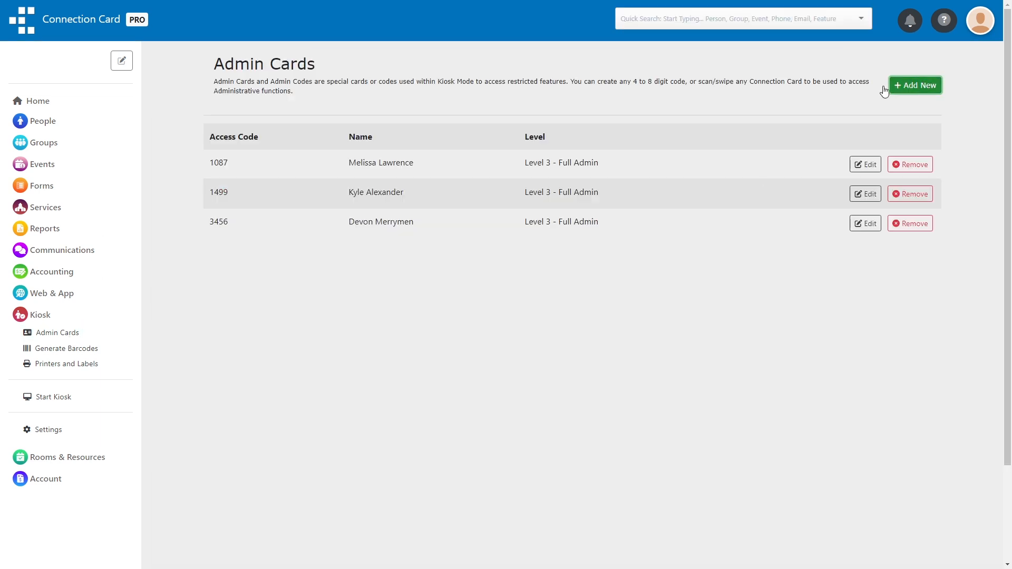
{"action": "left_click", "coordinate": [467, 190]}
{"action": "scroll", "coordinate": [447, 313], "scroll_direction": "down", "scroll_amount": 3}
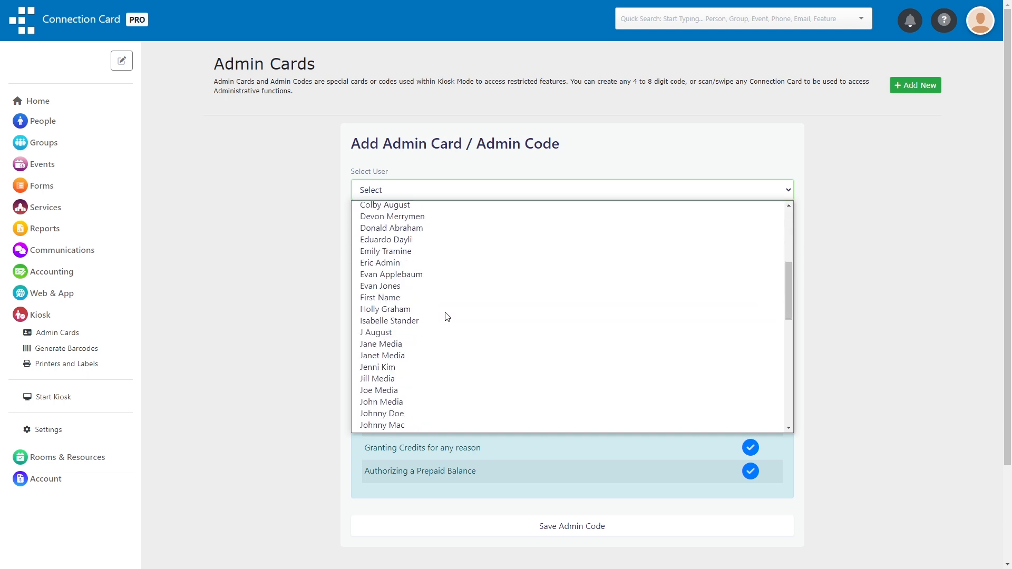
{"action": "left_click", "coordinate": [422, 265]}
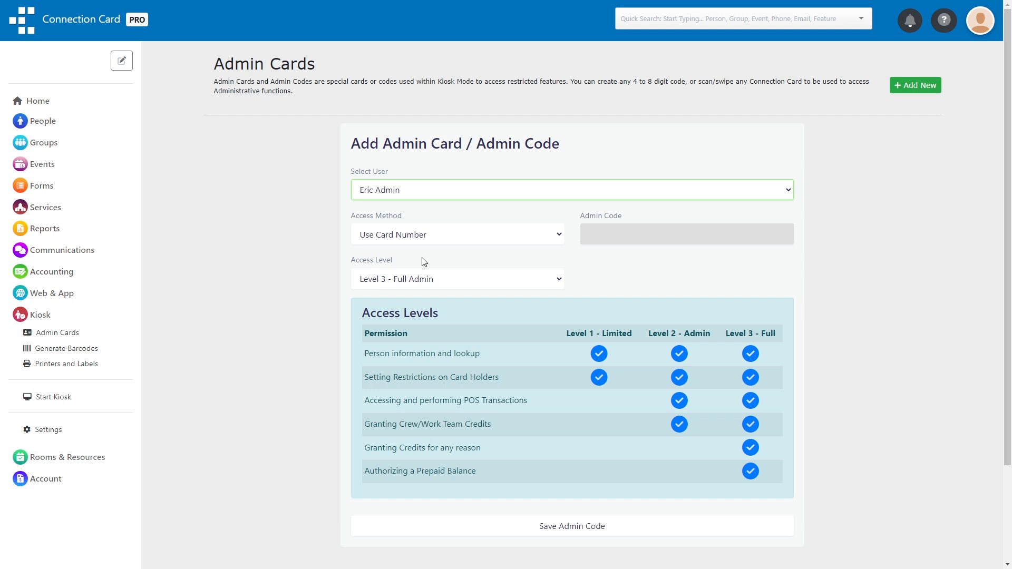
Set the access method to a new Level 3 – Full Admin code, save it, and go to the kiosk.
{"action": "left_click", "coordinate": [429, 235]}
{"action": "left_click", "coordinate": [425, 258]}
{"action": "left_click", "coordinate": [619, 235]}
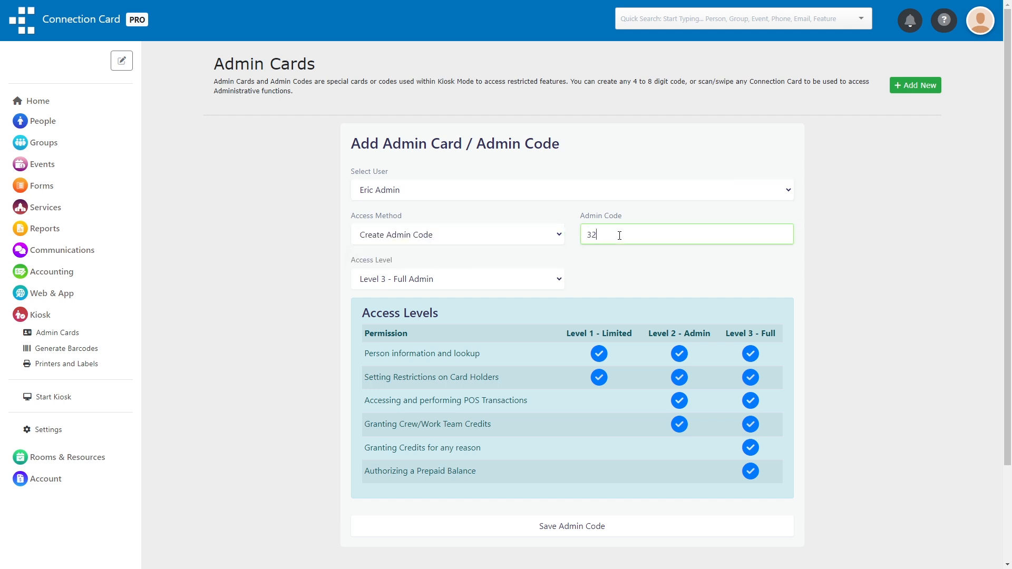
{"action": "scroll", "coordinate": [613, 238], "scroll_direction": "down", "scroll_amount": 3}
{"action": "left_click", "coordinate": [579, 408]}
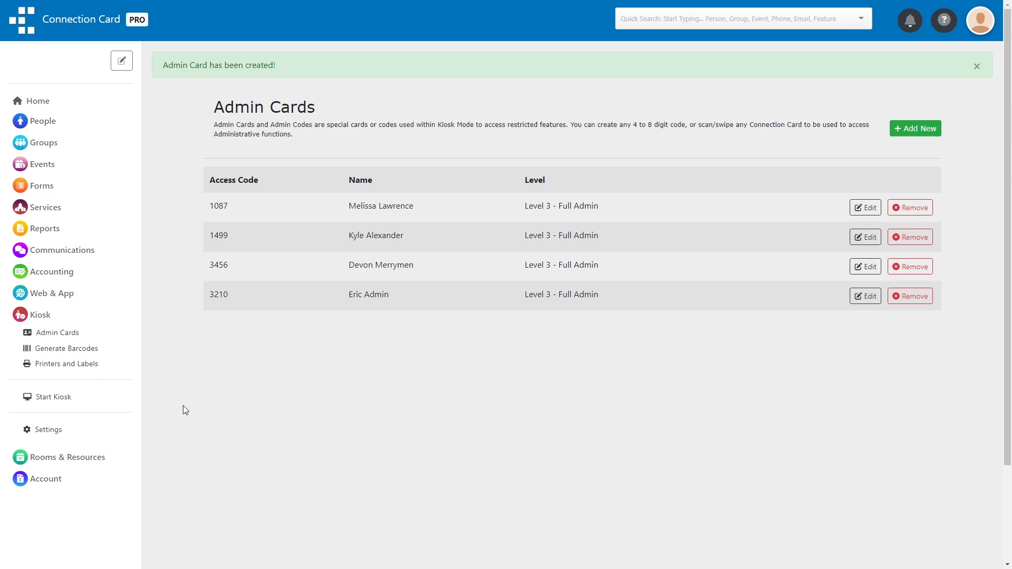
{"action": "left_click", "coordinate": [49, 403]}
{"action": "left_click", "coordinate": [596, 384]}
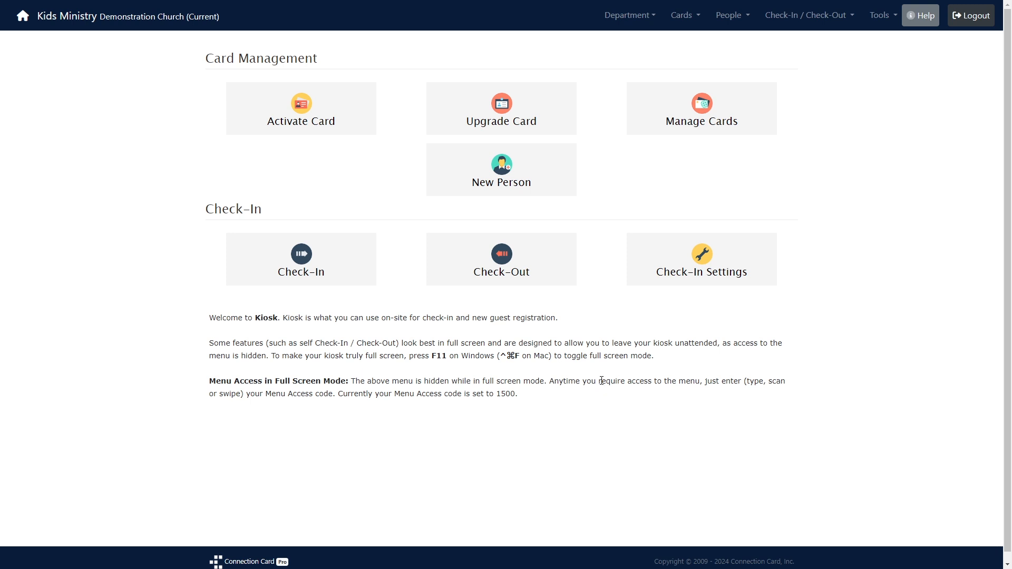
Open Today's Check-In List with the admin code to review total attendance of 2.
{"action": "left_click", "coordinate": [804, 15]}
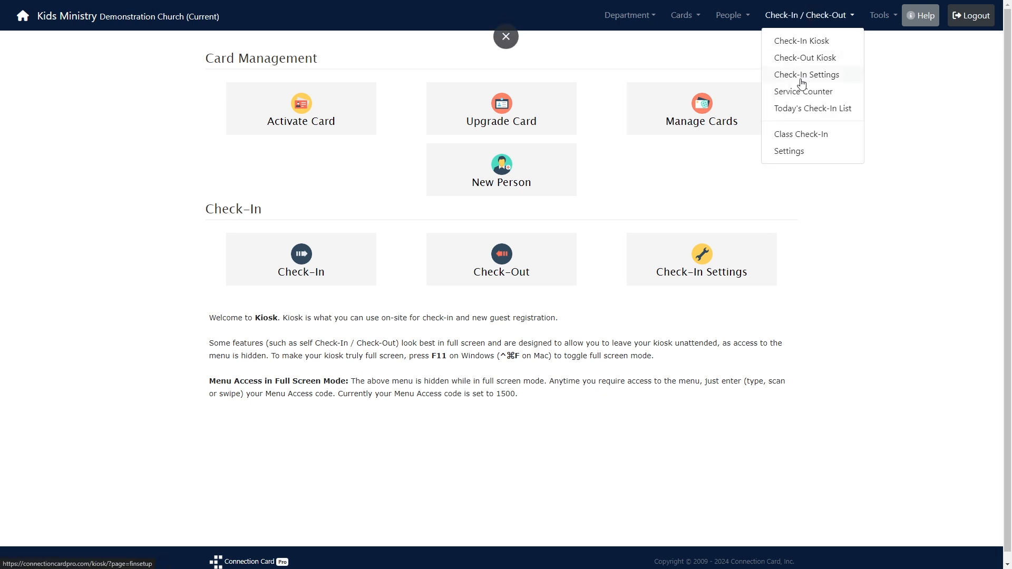
{"action": "left_click", "coordinate": [829, 111]}
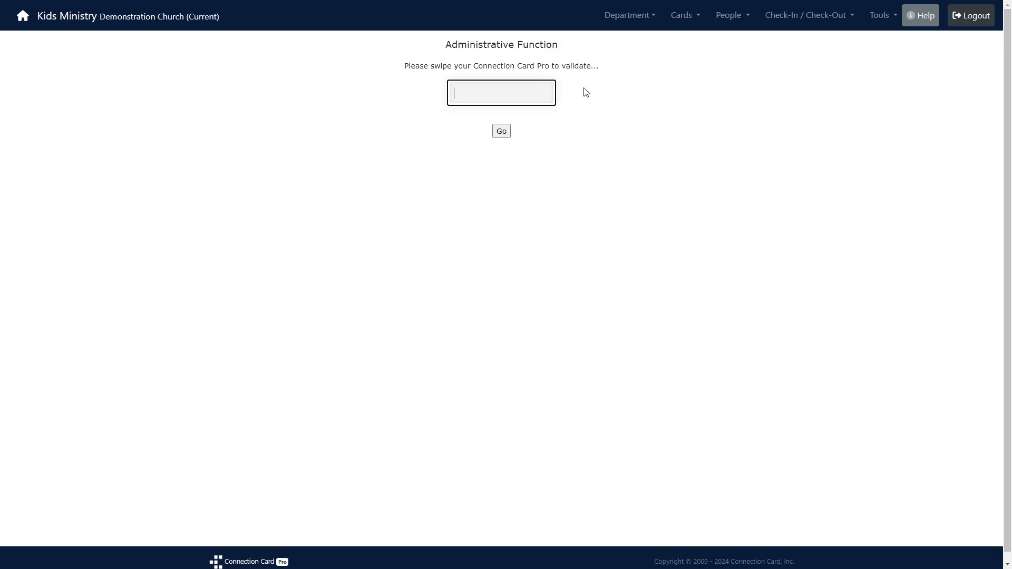
{"action": "type", "text": "••••"}
{"action": "key", "text": "Return"}
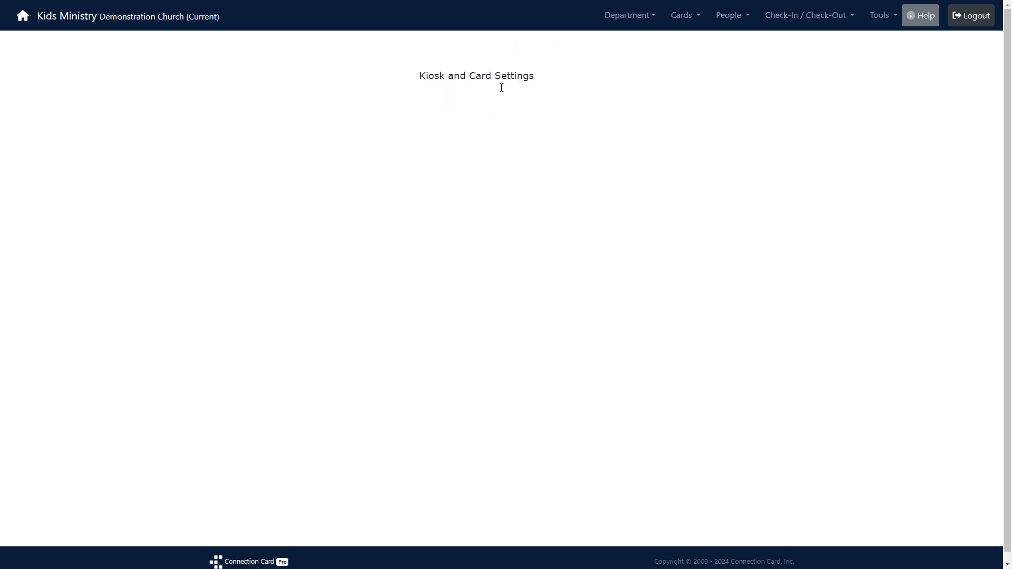
{"action": "left_click", "coordinate": [806, 19]}
{"action": "left_click", "coordinate": [795, 110]}
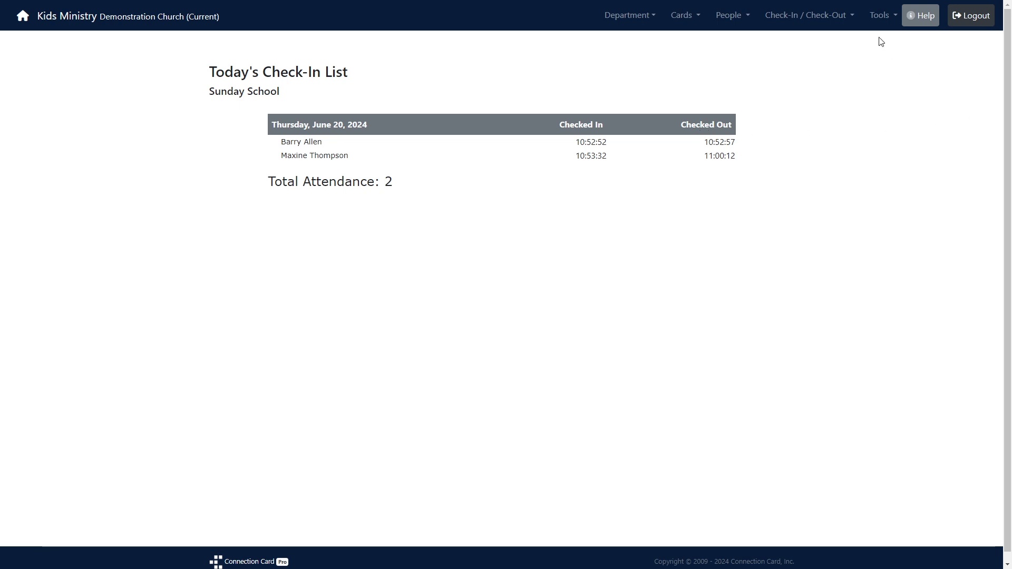
Return to the admin area, confirming with the autofilled saved account password.
{"action": "left_click", "coordinate": [880, 19]}
{"action": "left_click", "coordinate": [902, 228]}
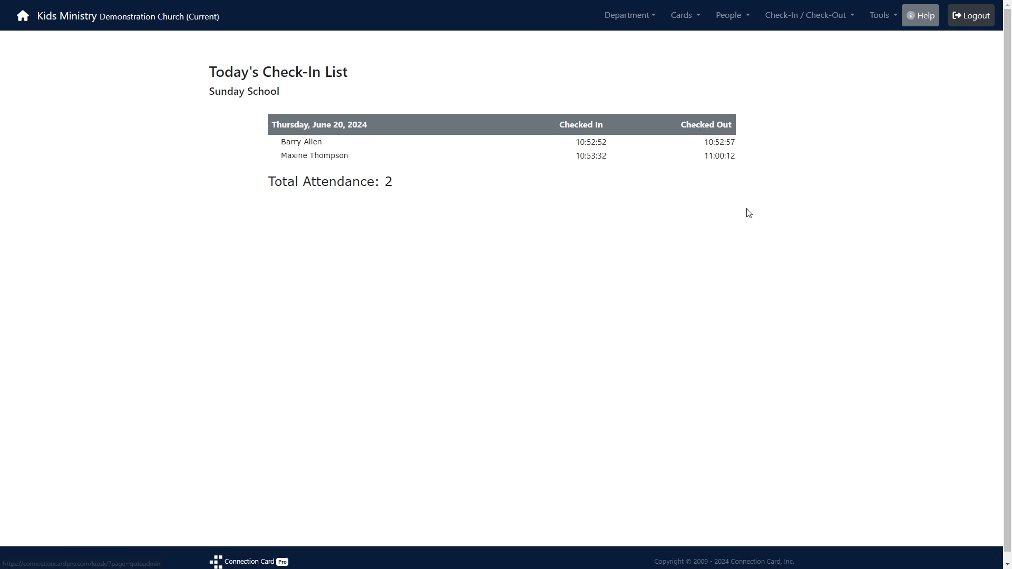
{"action": "left_click", "coordinate": [527, 99]}
{"action": "left_click", "coordinate": [520, 127]}
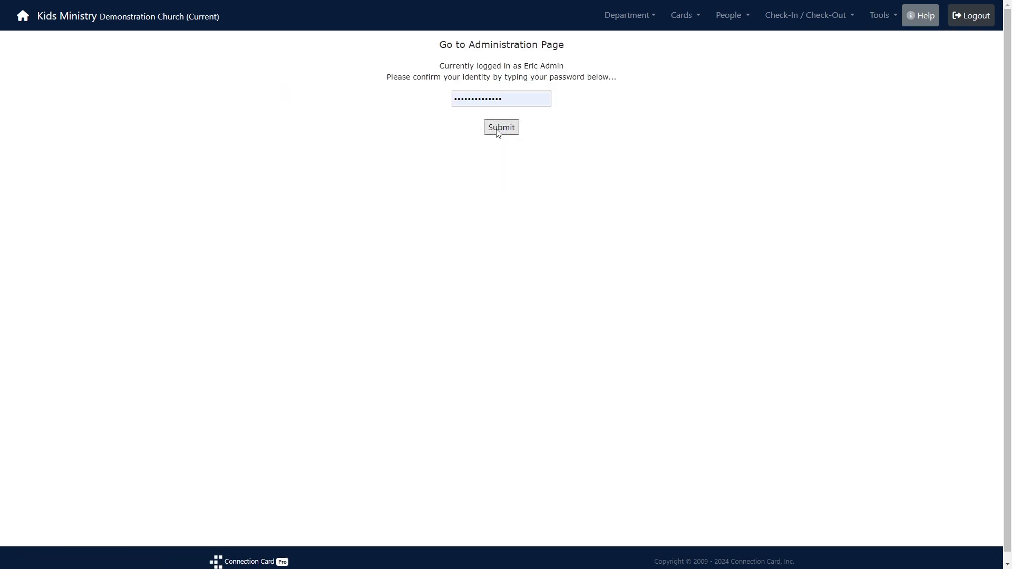
{"action": "left_click", "coordinate": [497, 130]}
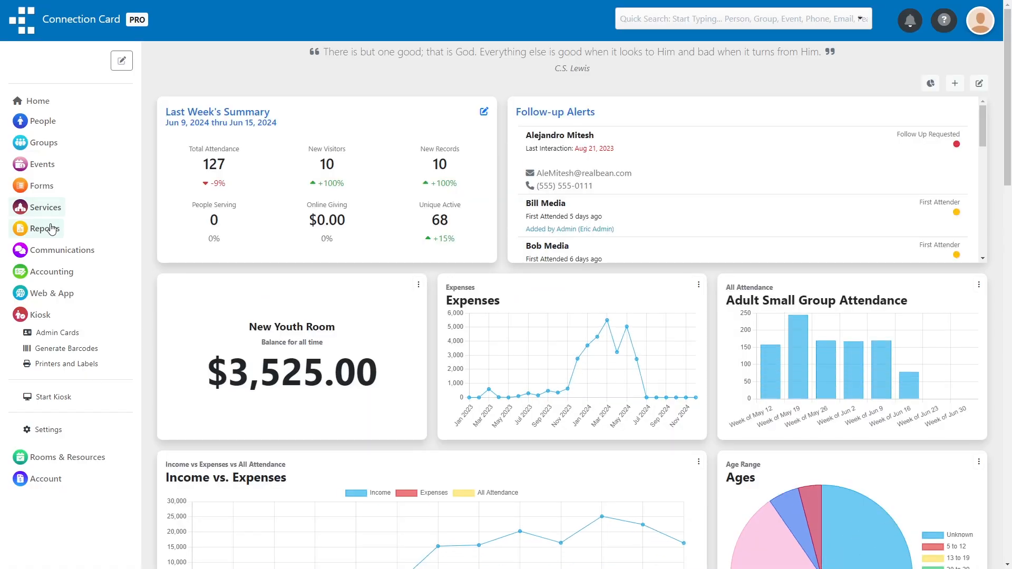
Generate an Attendance Matrix by Individual report limited to the Sunday School meeting time, Jun 1–20, 2024.
{"action": "left_click", "coordinate": [43, 228]}
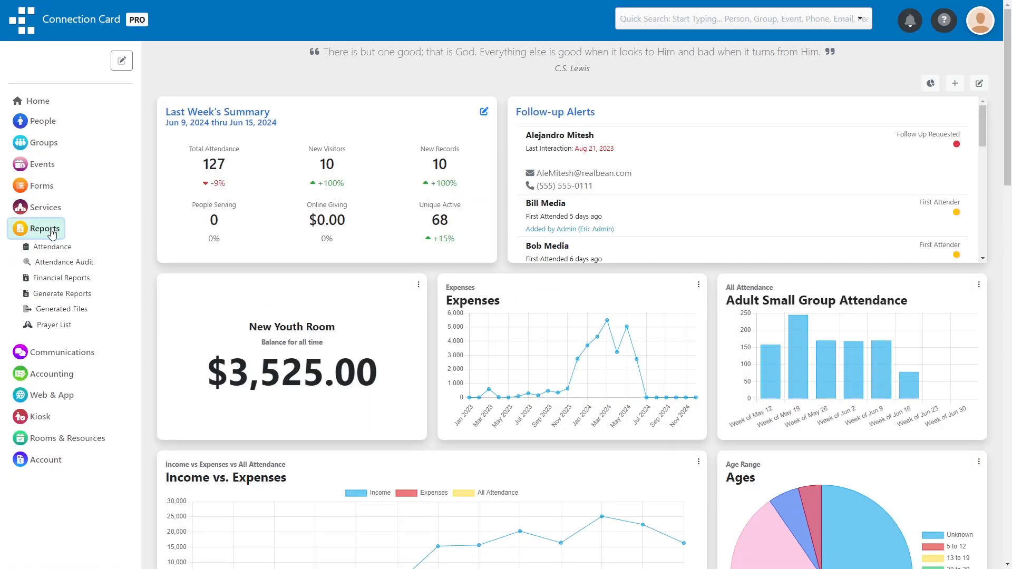
{"action": "left_click", "coordinate": [52, 248]}
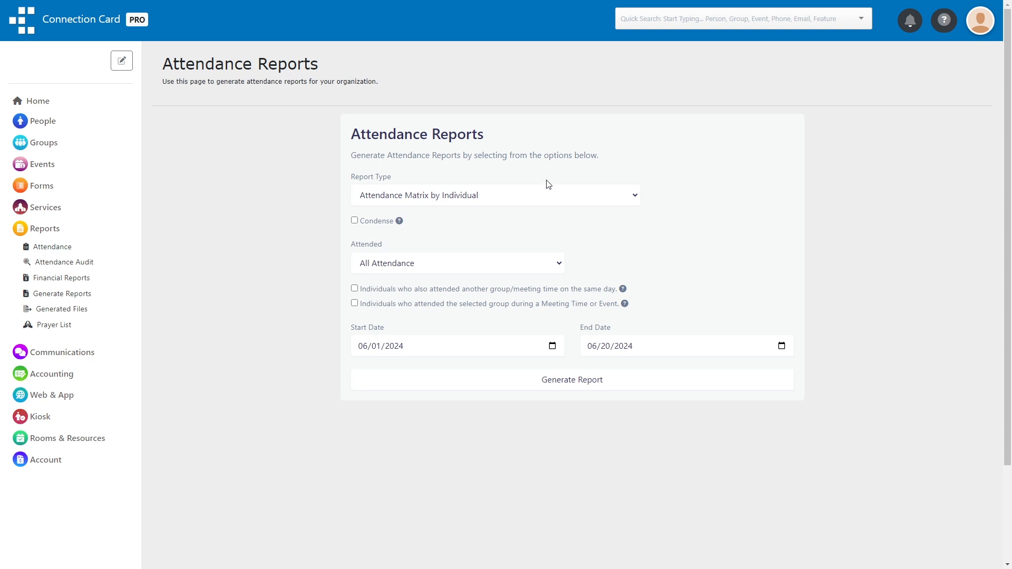
{"action": "left_click", "coordinate": [551, 196]}
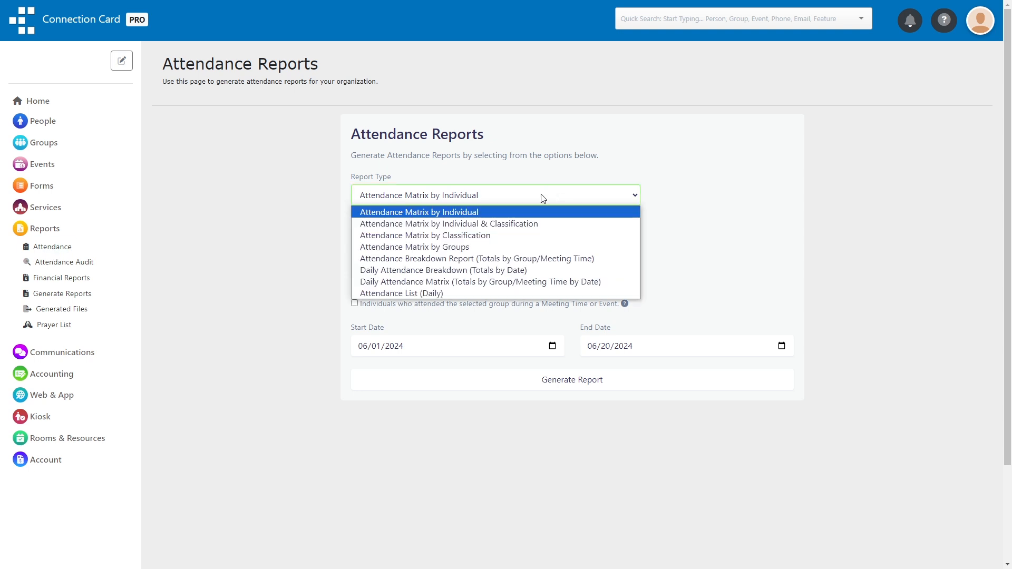
{"action": "left_click", "coordinate": [495, 213]}
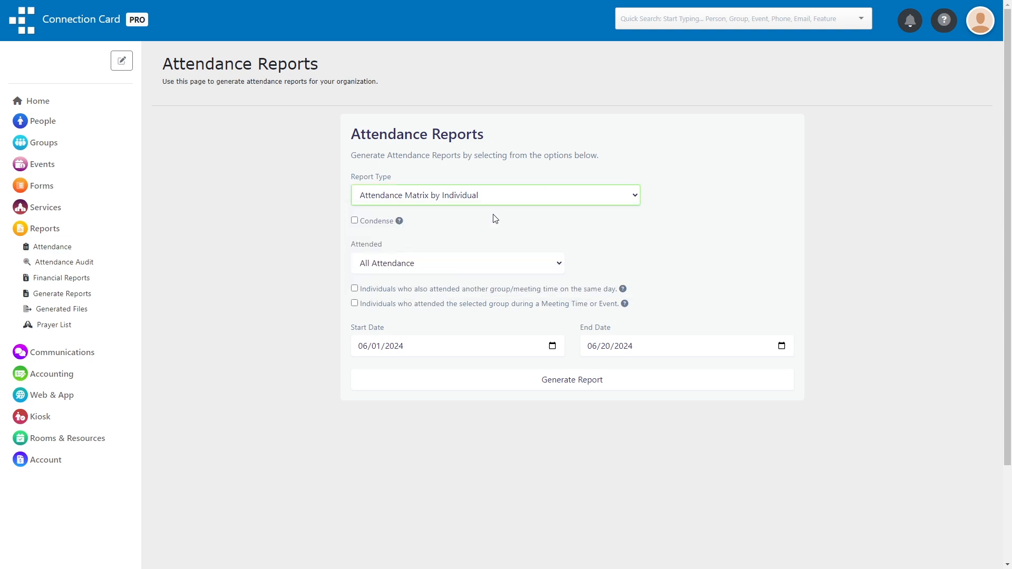
{"action": "left_click", "coordinate": [475, 267]}
{"action": "left_click", "coordinate": [442, 291]}
{"action": "left_click", "coordinate": [611, 267]}
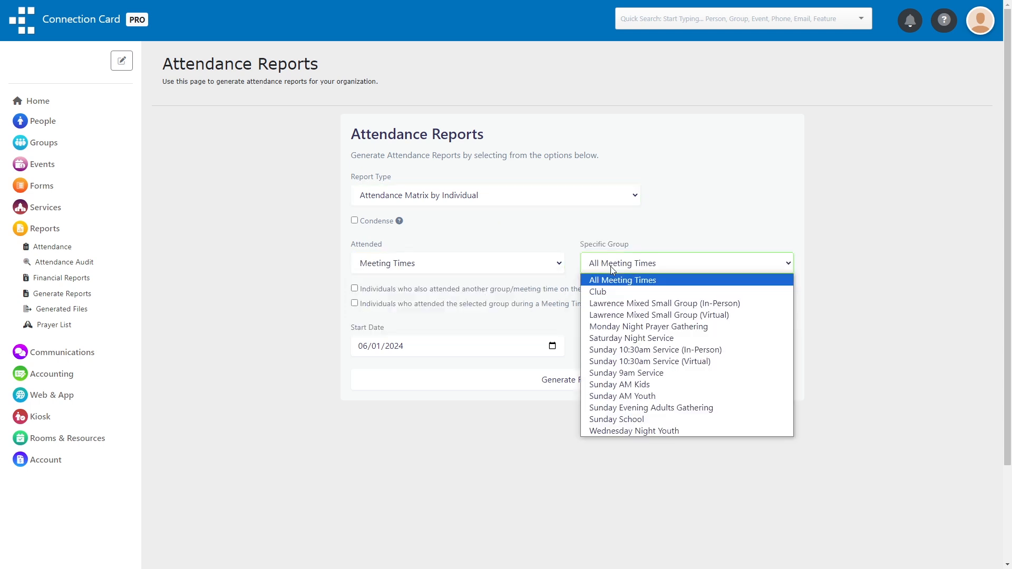
{"action": "left_click", "coordinate": [651, 420]}
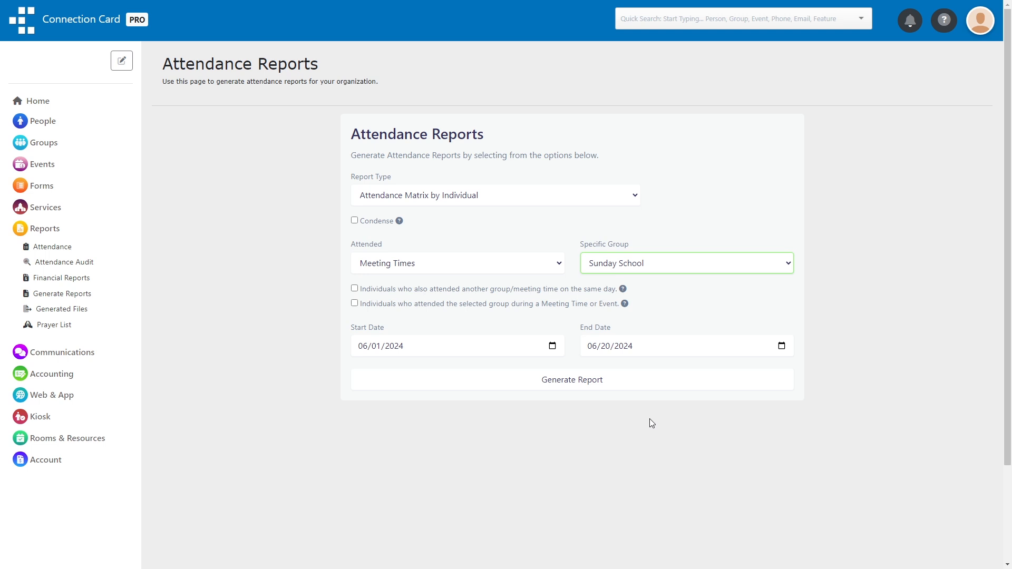
{"action": "left_click", "coordinate": [627, 384]}
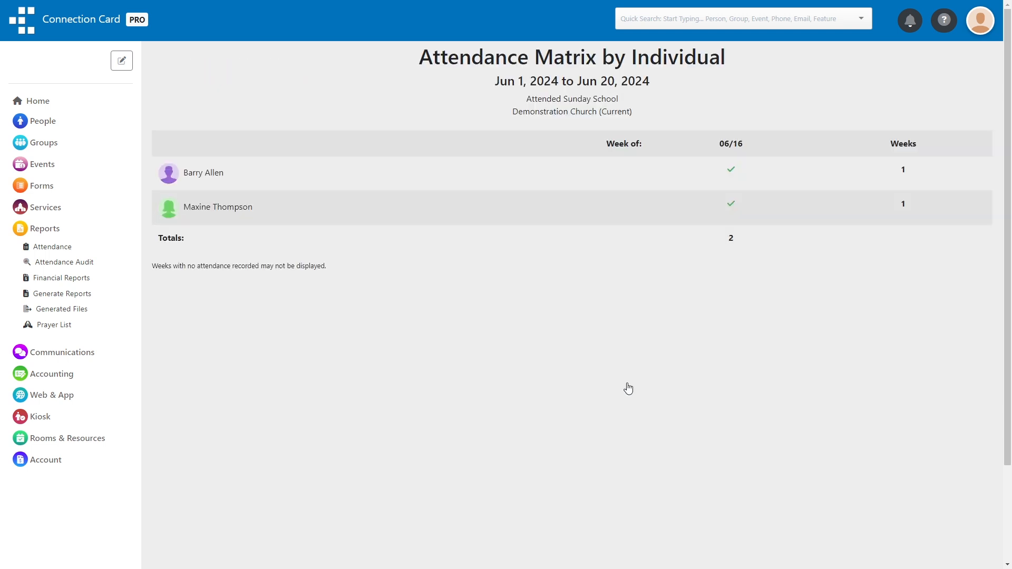